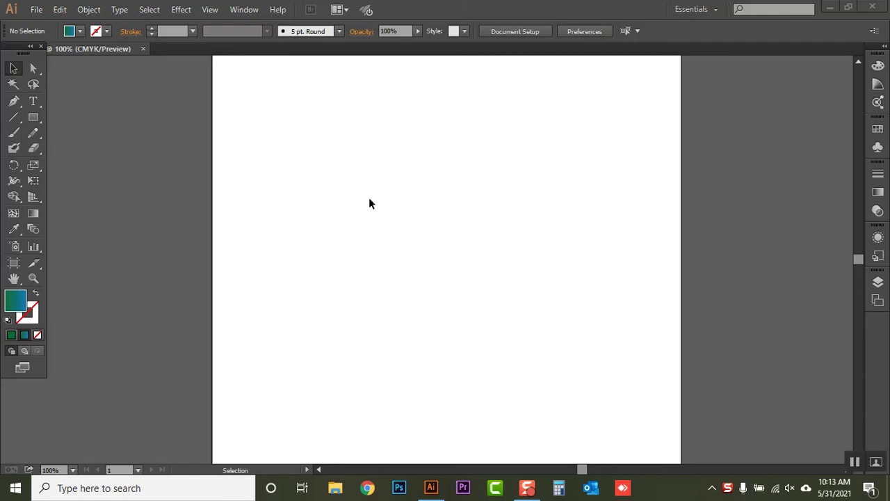
- Set the fill swatch to None and the Control-bar stroke colour to black
click(13, 335)
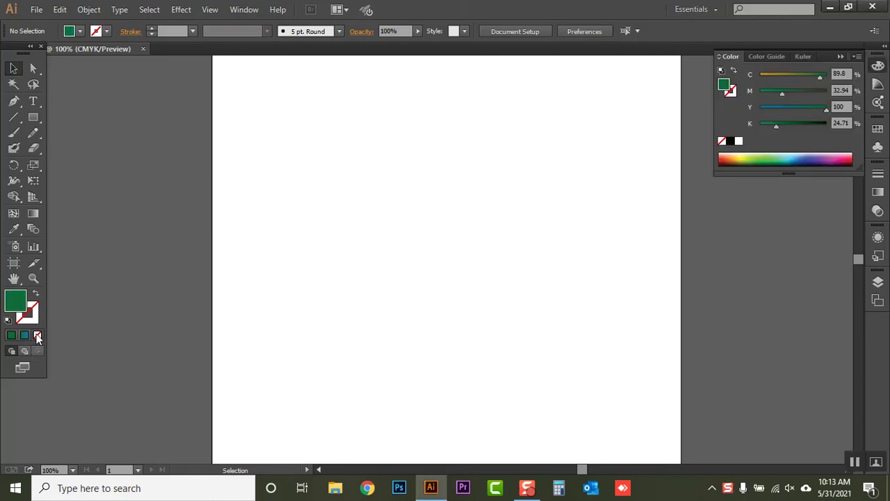
click(37, 335)
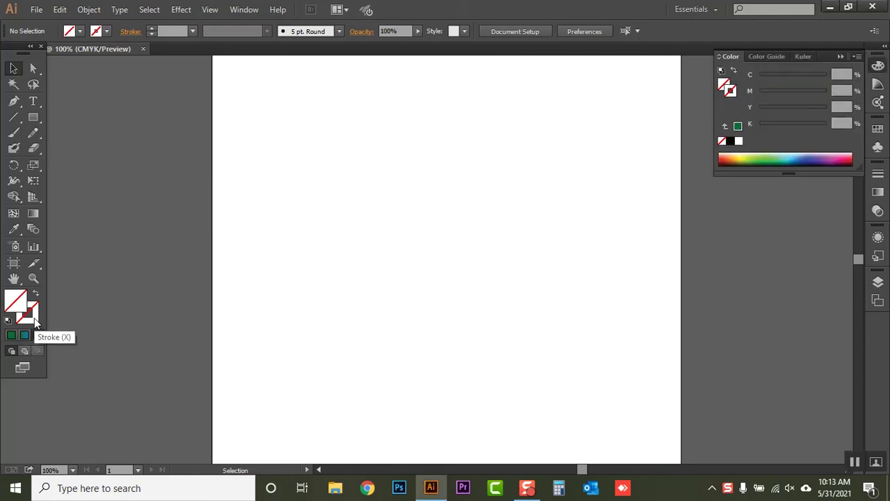
click(106, 33)
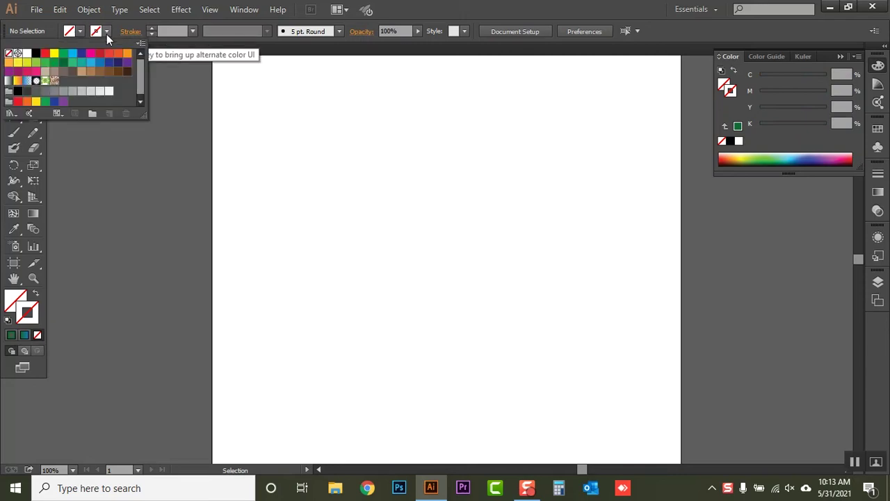
click(36, 54)
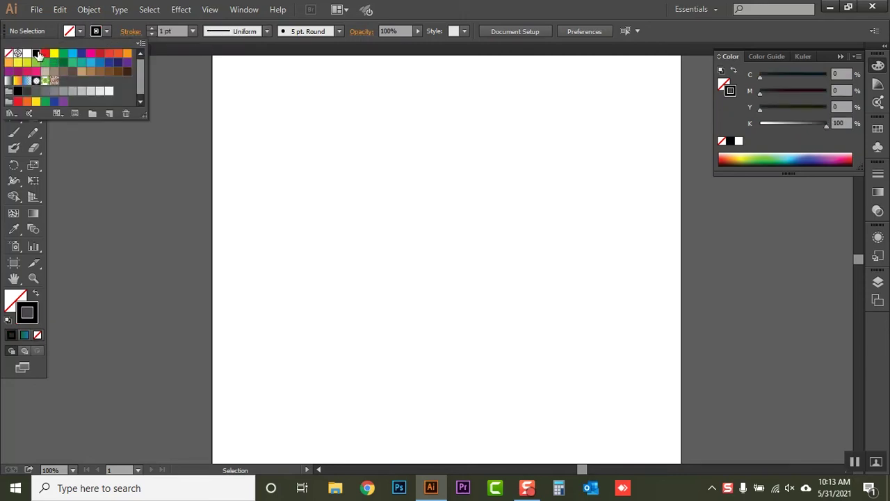
click(470, 6)
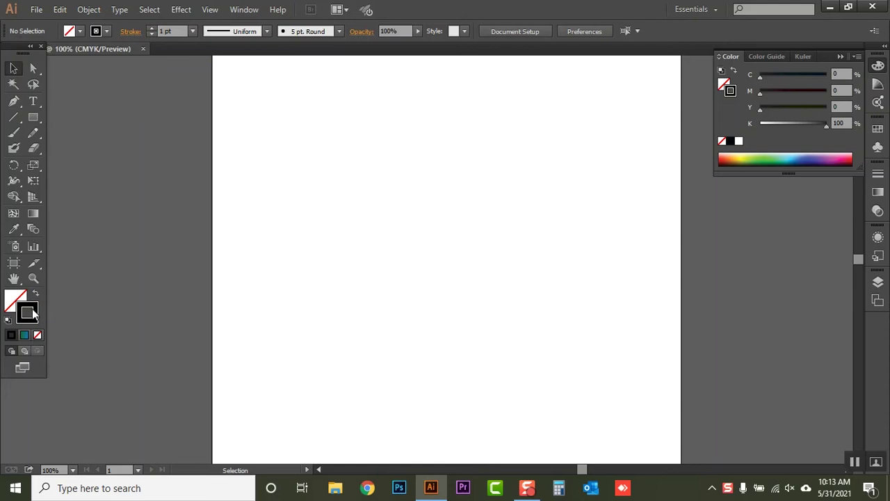
- Create a 3-point star with the Star tool to make a triangle
drag(32, 117, 87, 174)
click(411, 241)
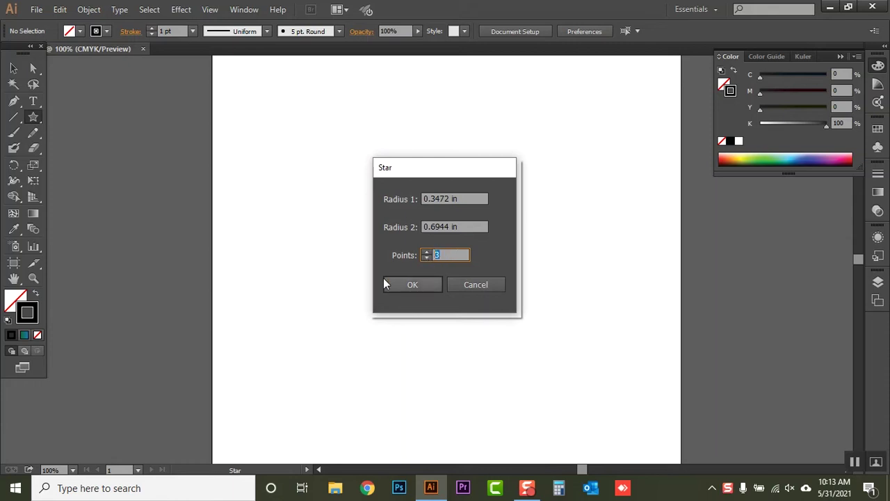
click(406, 284)
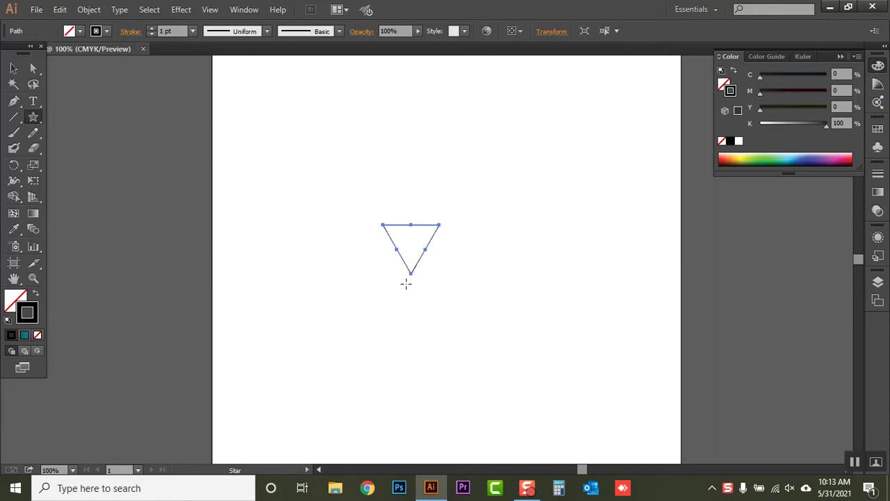
- Enlarge the triangle, rotate it upright and move it near the page centre
click(14, 67)
drag(440, 274, 480, 342)
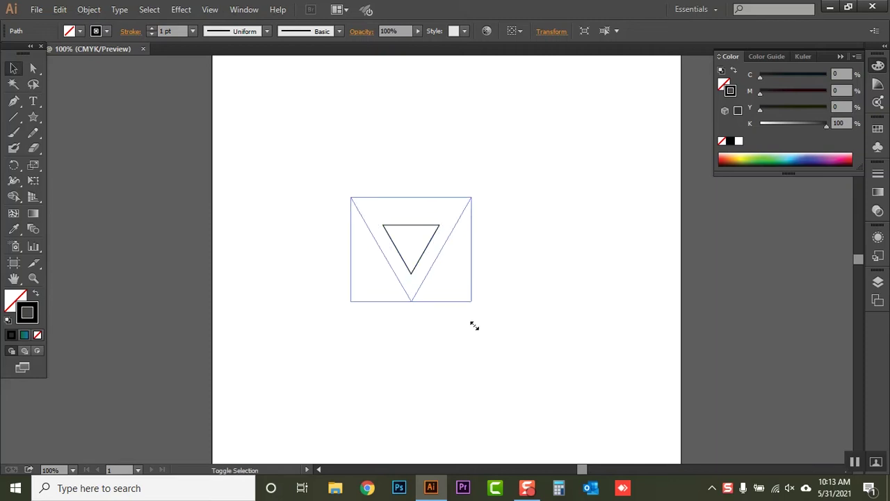
drag(487, 183, 353, 286)
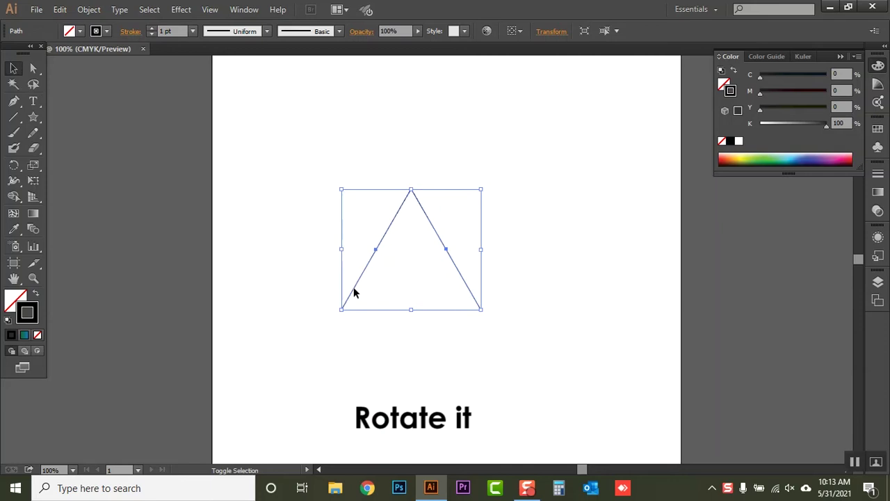
drag(481, 311, 491, 320)
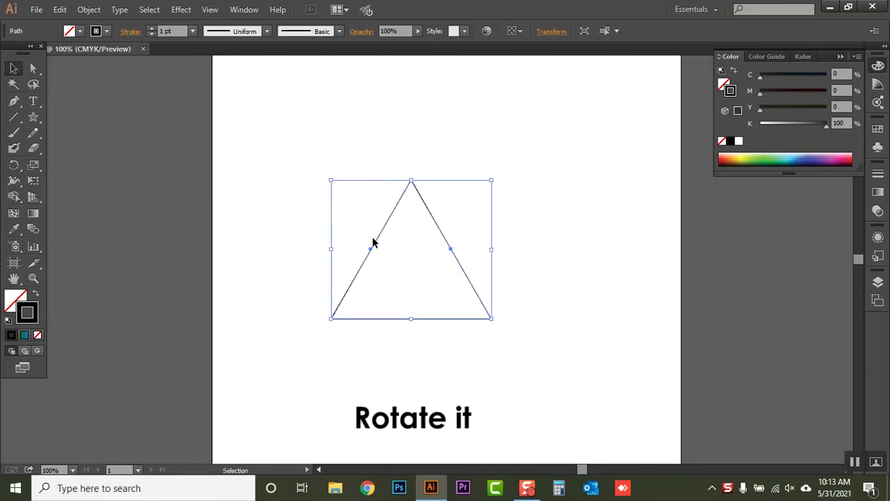
click(402, 288)
mouse_move(482, 358)
mouse_down()
mouse_move(407, 272)
mouse_move(471, 284)
mouse_move(283, 259)
mouse_up()
click(566, 256)
drag(469, 282, 469, 264)
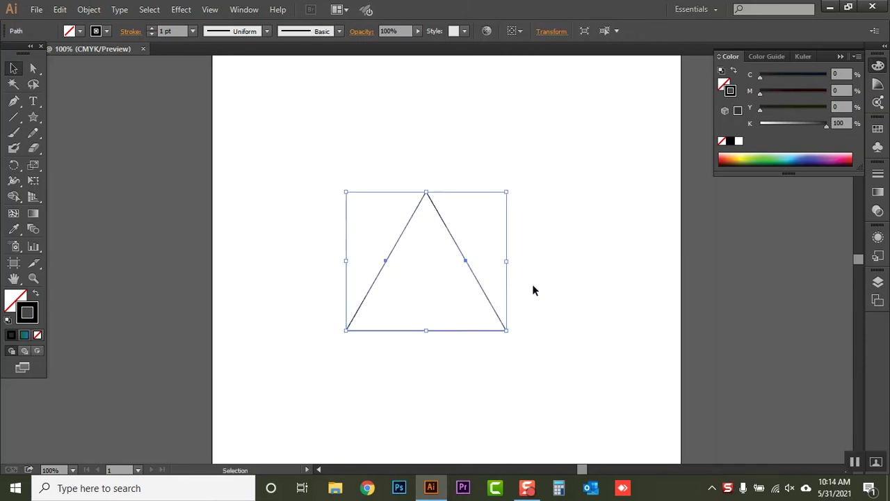
click(569, 253)
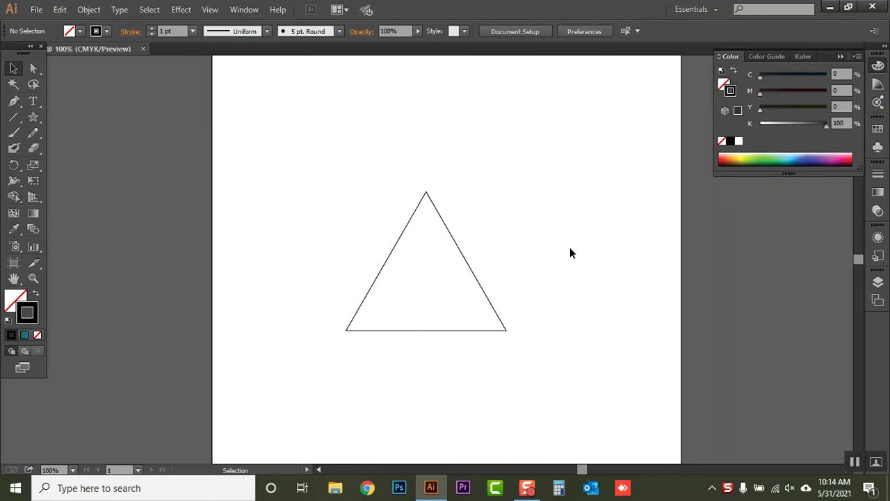
- Make a smaller, offset copy of the triangle
key(ctrl+a)
drag(507, 192, 500, 197)
click(464, 223)
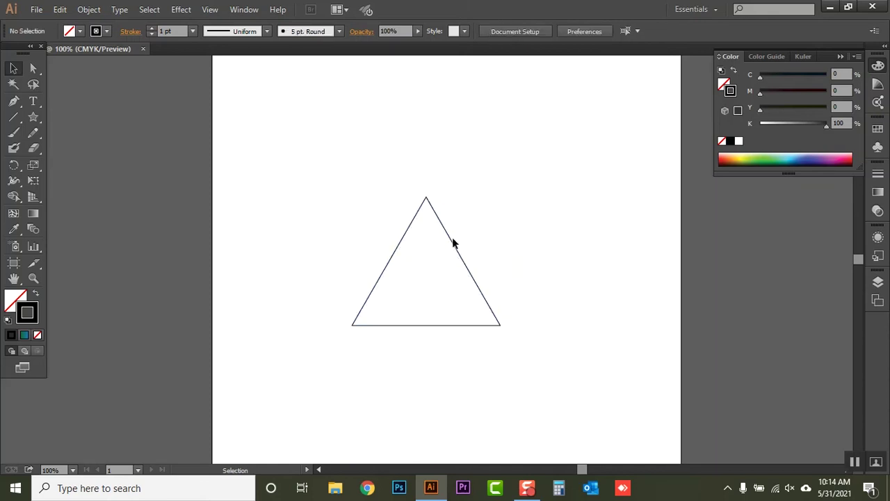
drag(453, 243, 446, 264)
drag(491, 222, 484, 242)
- Centre both triangles on each other using the Align panel
drag(461, 357, 448, 306)
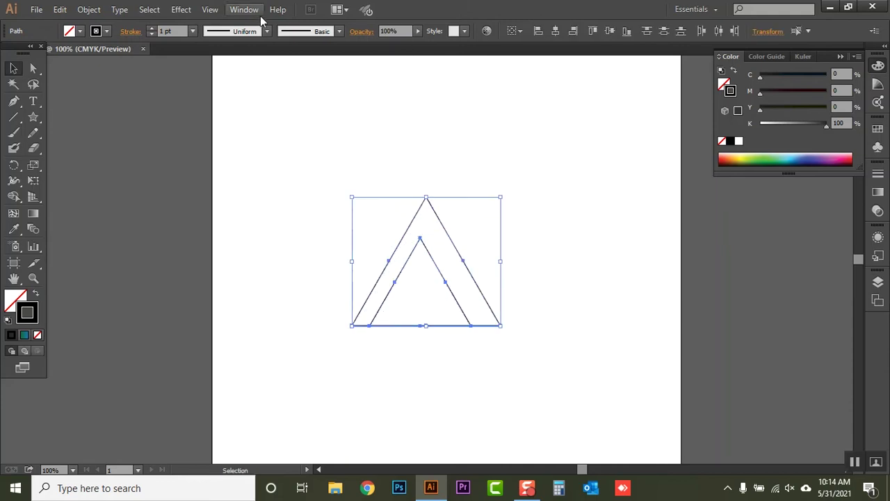
click(260, 16)
click(327, 136)
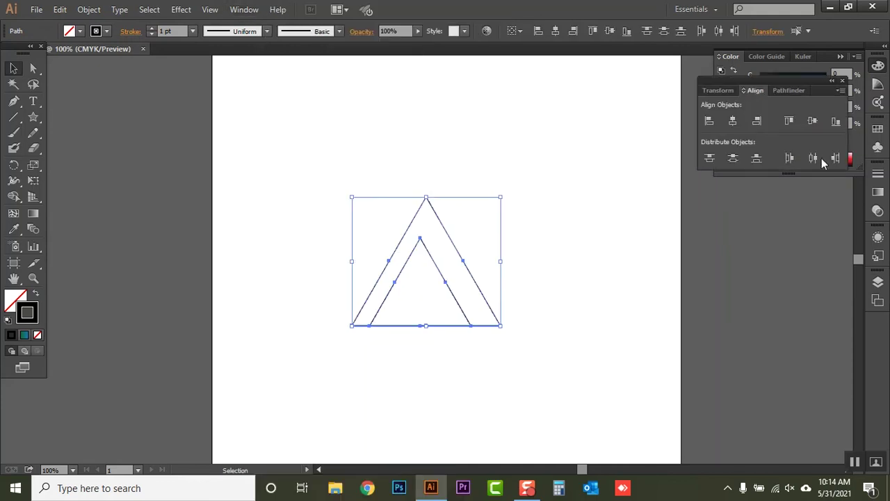
click(733, 121)
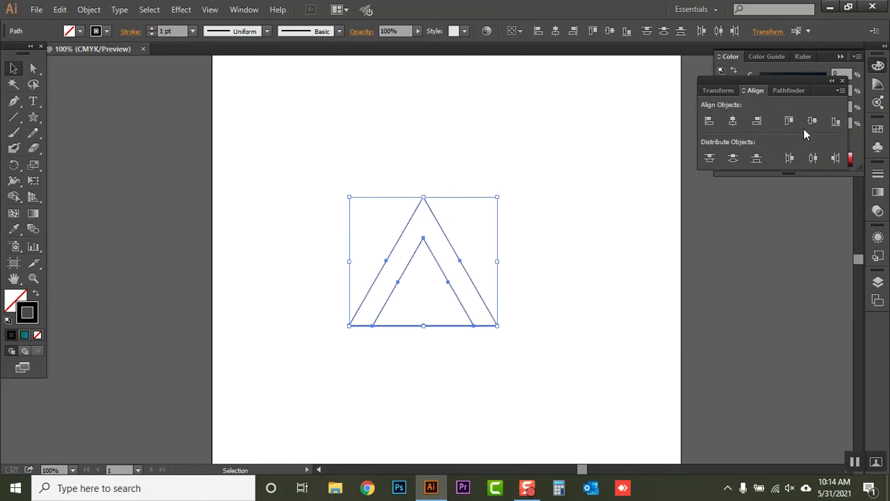
click(835, 122)
click(597, 230)
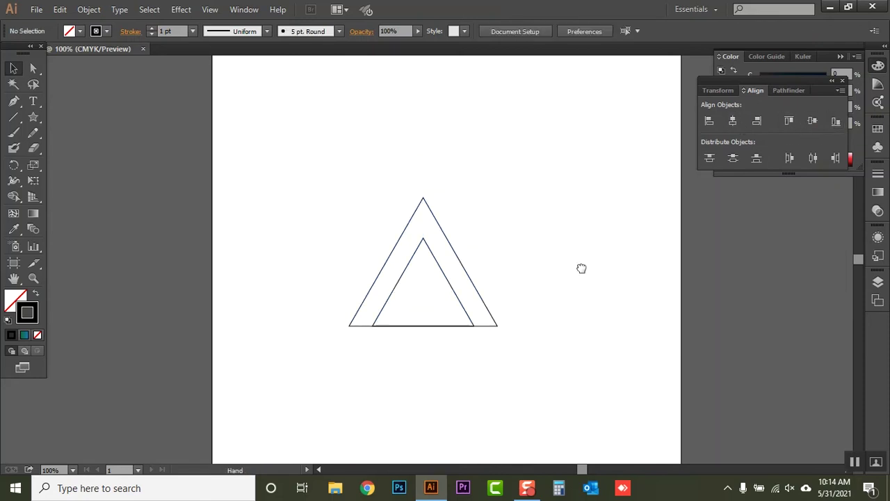
drag(581, 268, 542, 265)
- Fill both triangles black, then give the inner triangle a purple fill
key(ctrl+a)
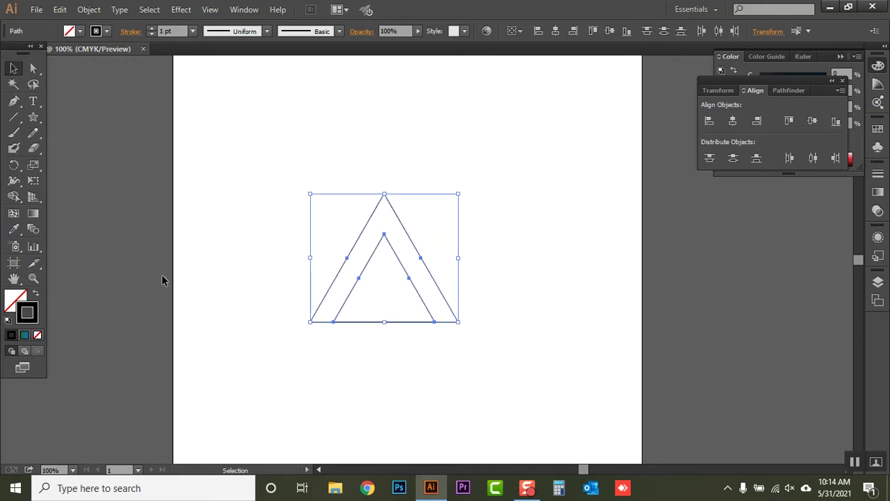
click(36, 296)
click(224, 269)
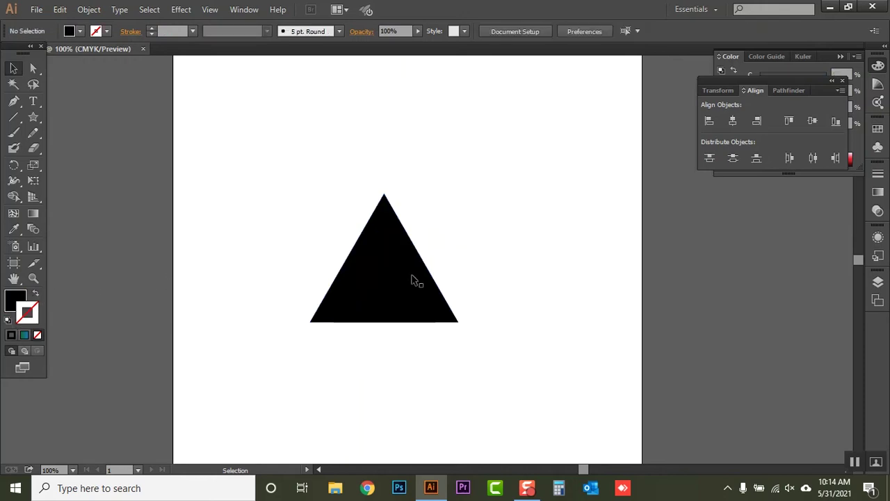
click(393, 283)
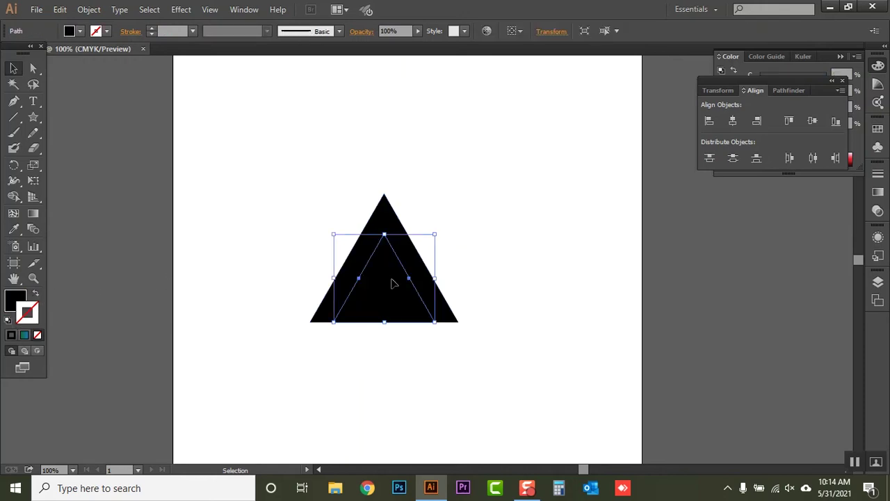
double_click(14, 300)
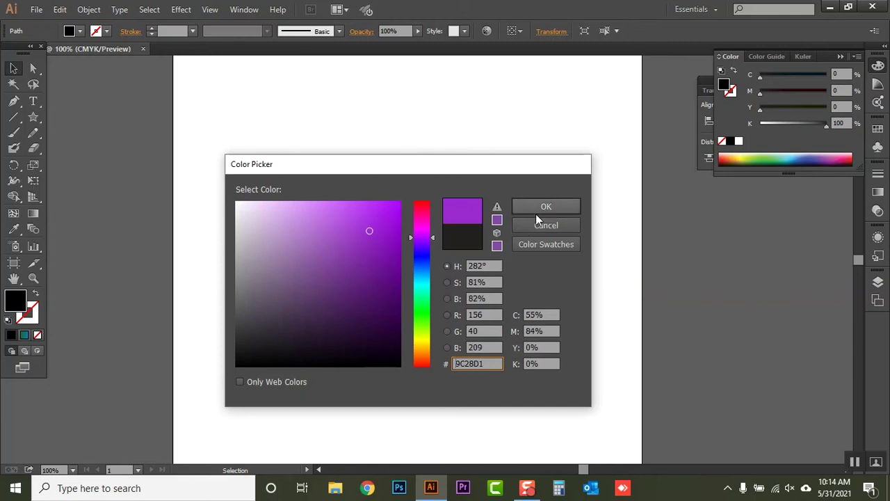
click(545, 207)
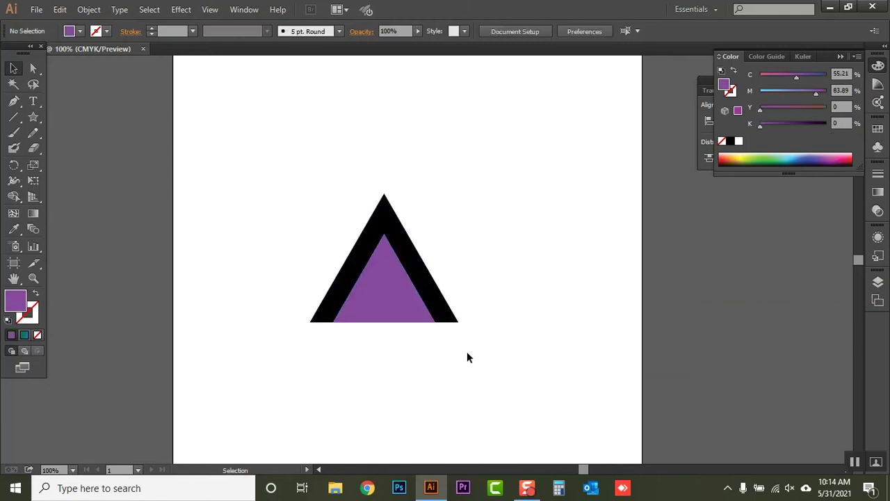
- Bottom-align the triangles so the purple one rests on the black base
click(390, 306)
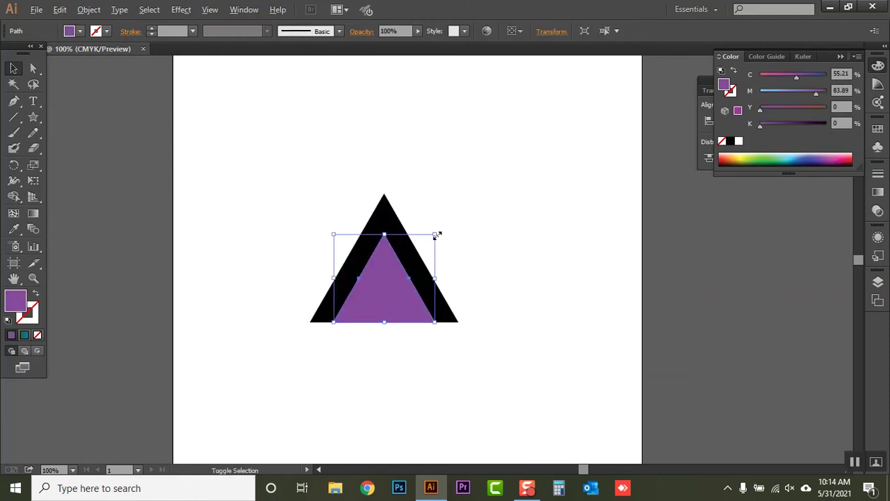
drag(416, 340, 435, 174)
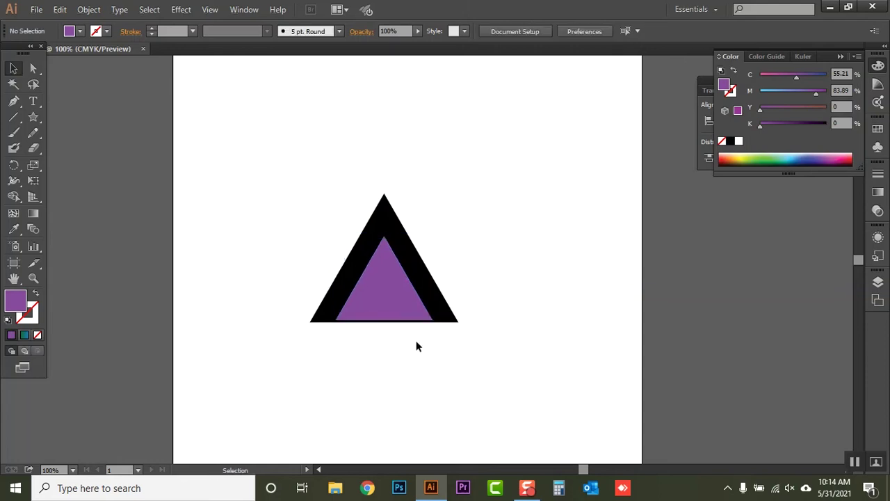
click(841, 57)
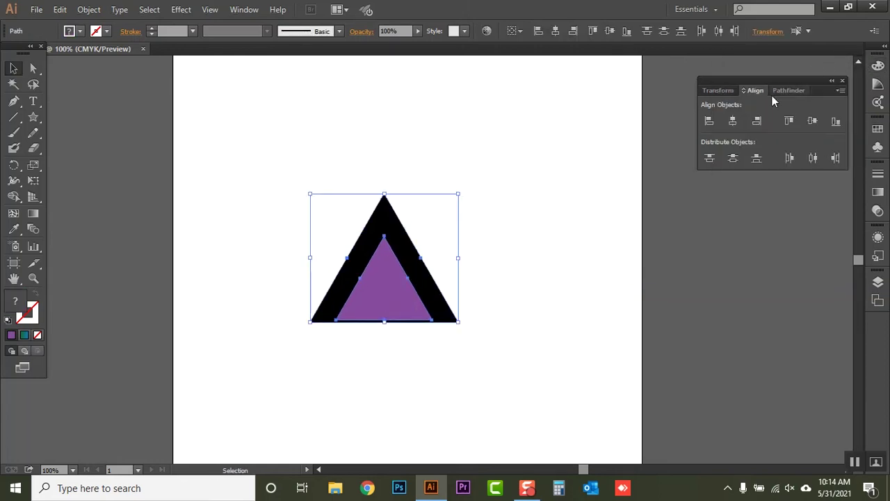
click(836, 121)
click(614, 236)
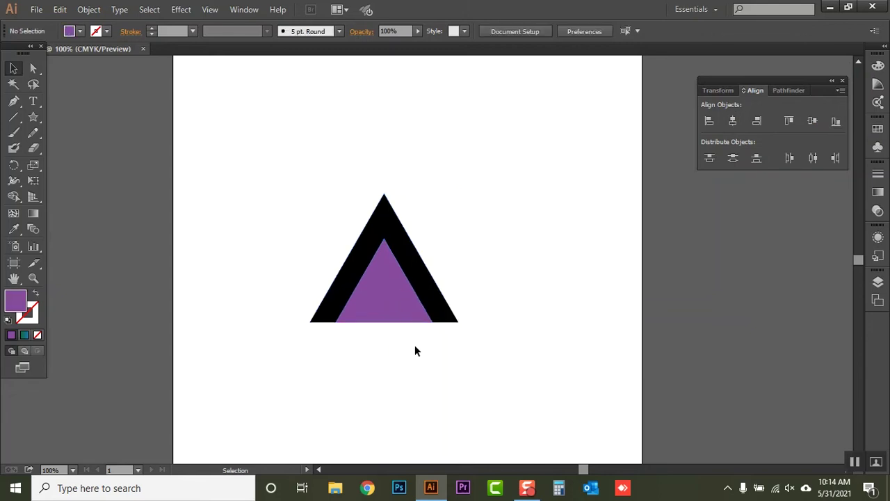
drag(414, 346, 389, 310)
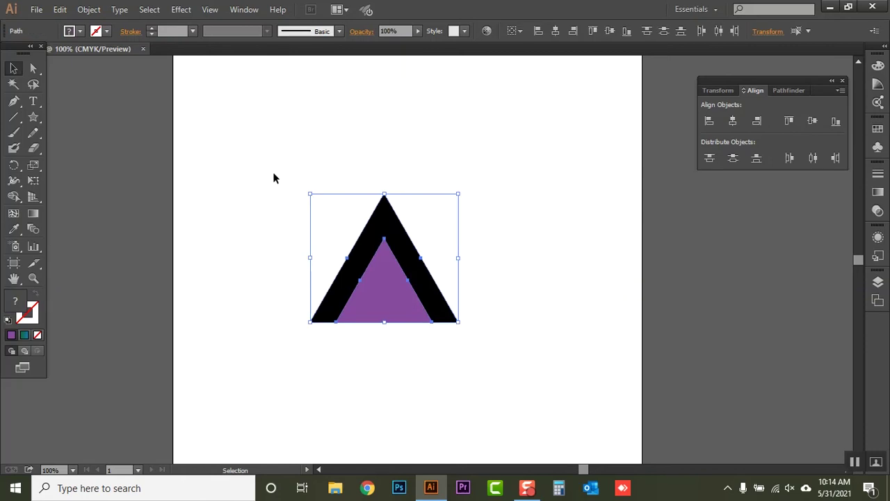
- Pathfinder-Divide the triangles, ungroup them, and delete the purple inner piece
click(244, 9)
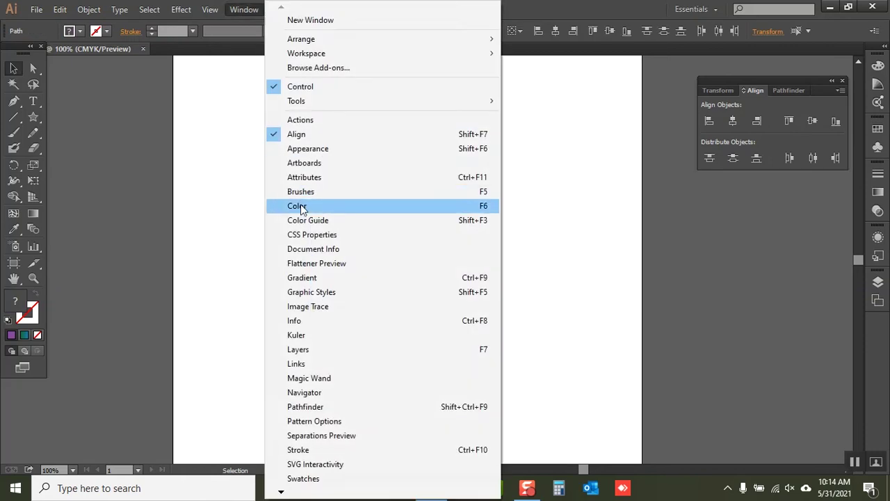
click(317, 406)
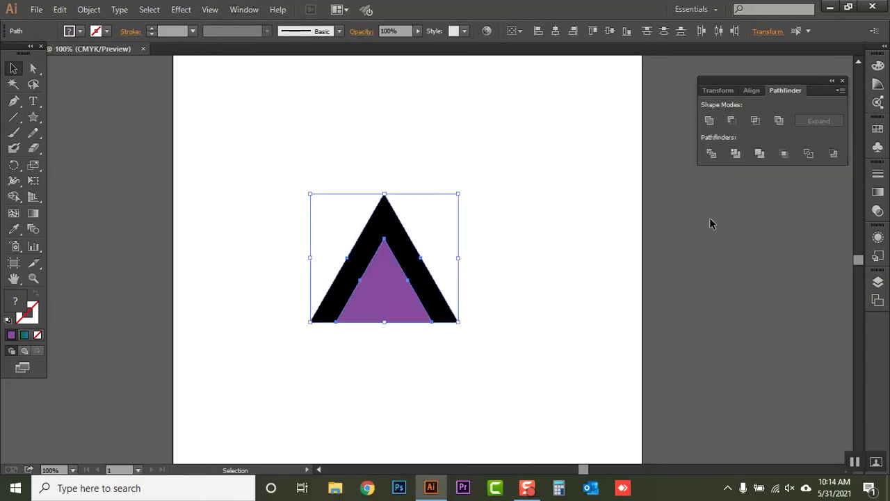
click(721, 153)
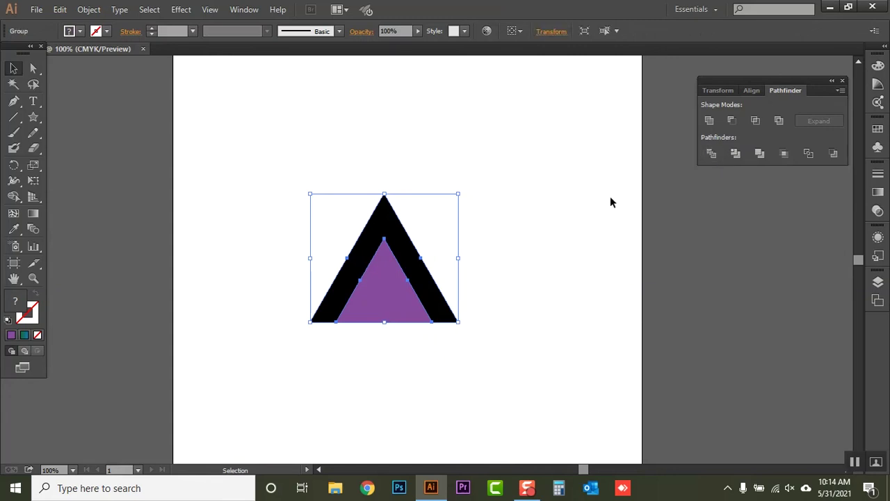
right_click(400, 276)
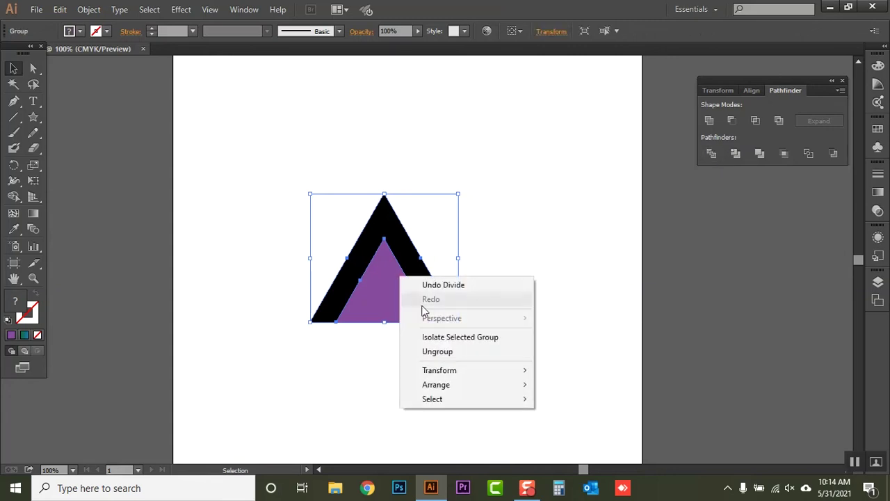
click(437, 352)
click(459, 341)
click(389, 294)
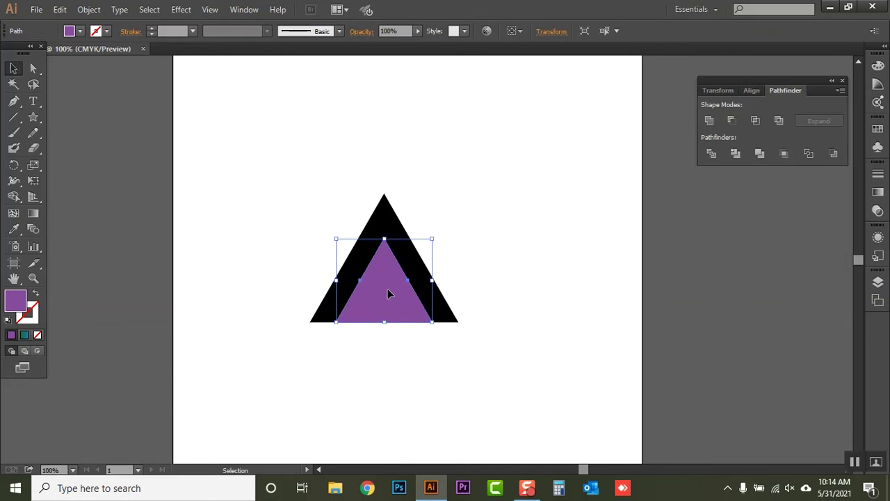
key(Delete)
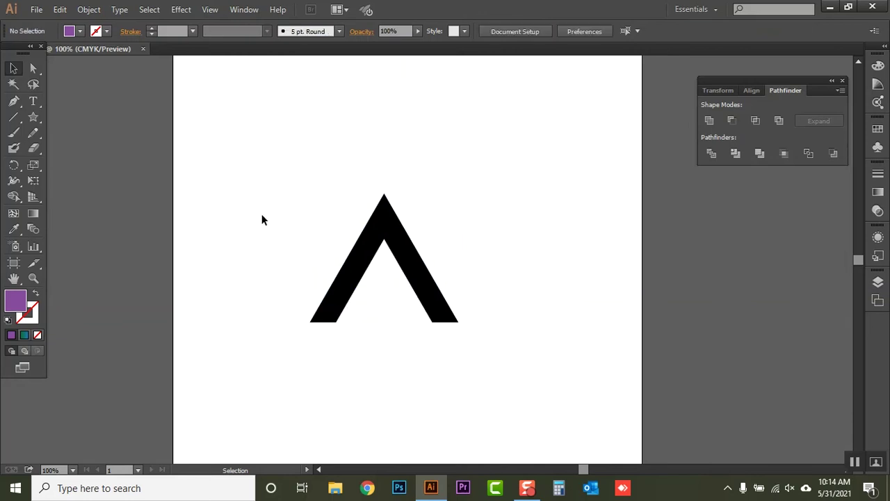
click(14, 101)
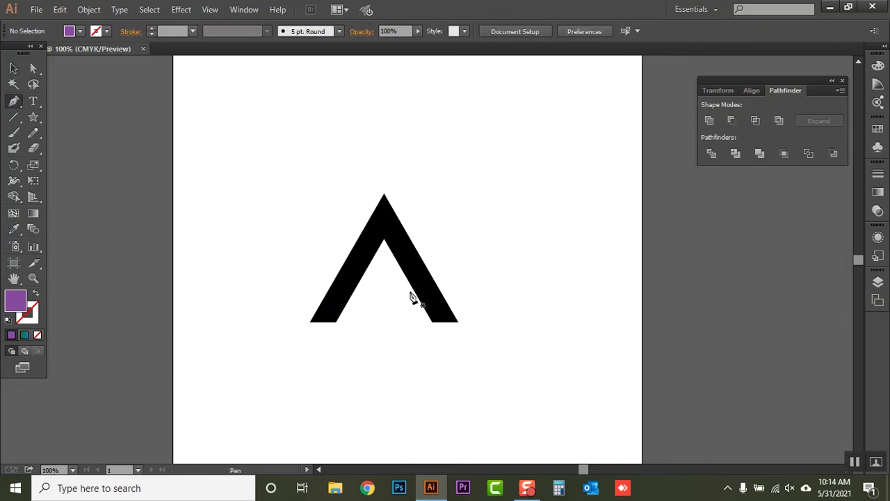
- Draw a Pen line through the chevron's apex and select it with the chevron
click(384, 239)
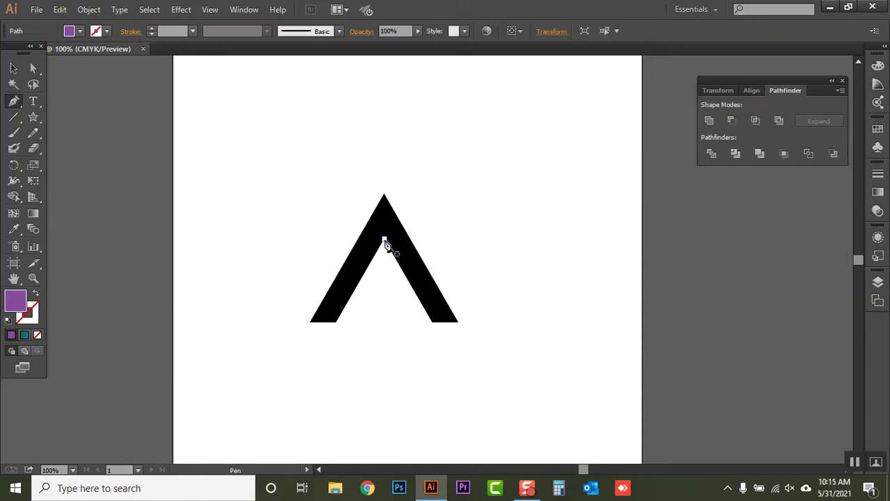
click(352, 176)
click(13, 68)
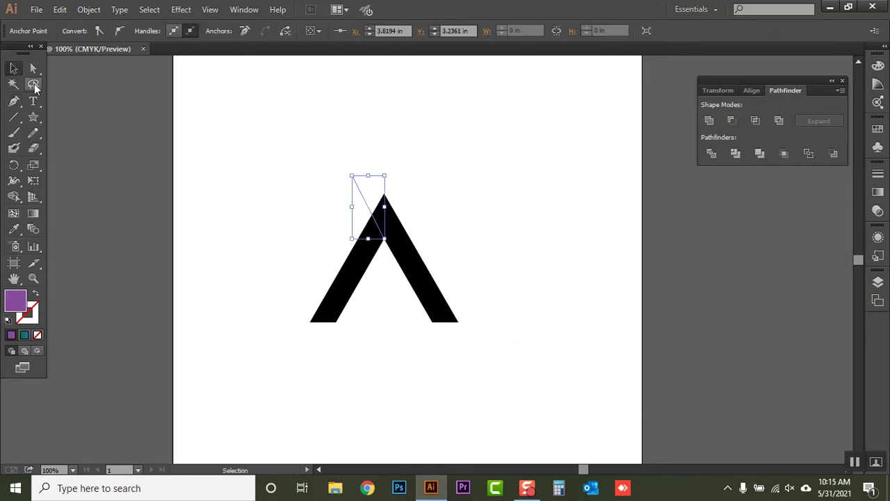
click(466, 358)
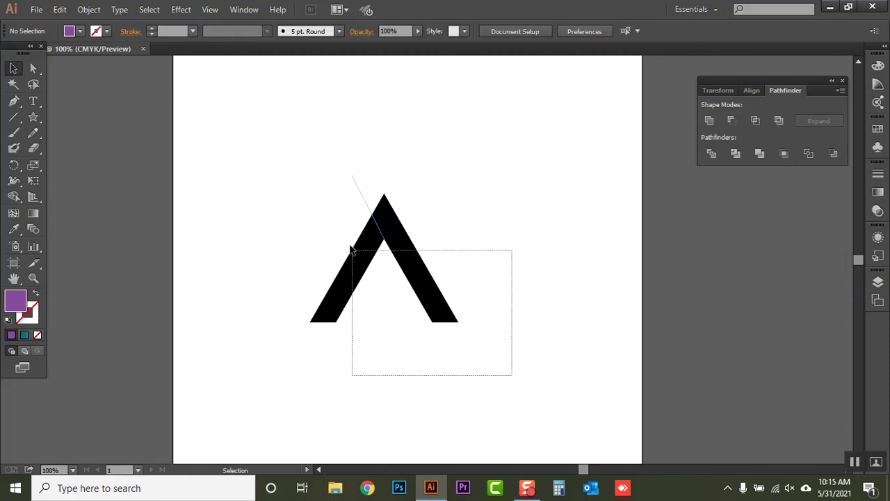
drag(465, 358, 291, 144)
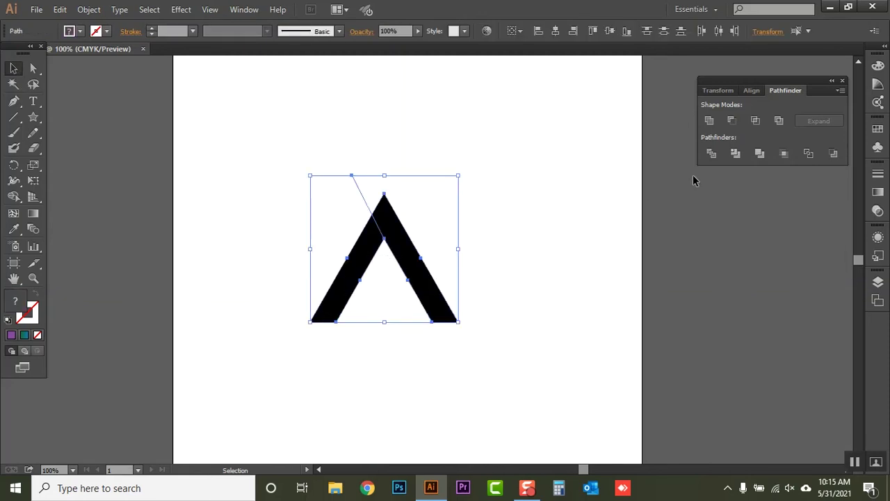
- Divide the chevron along the line, ungroup the pieces, and reselect both
click(713, 156)
right_click(416, 245)
click(453, 320)
click(552, 262)
drag(400, 243, 436, 232)
click(588, 238)
key(ctrl+z)
key(ctrl+z)
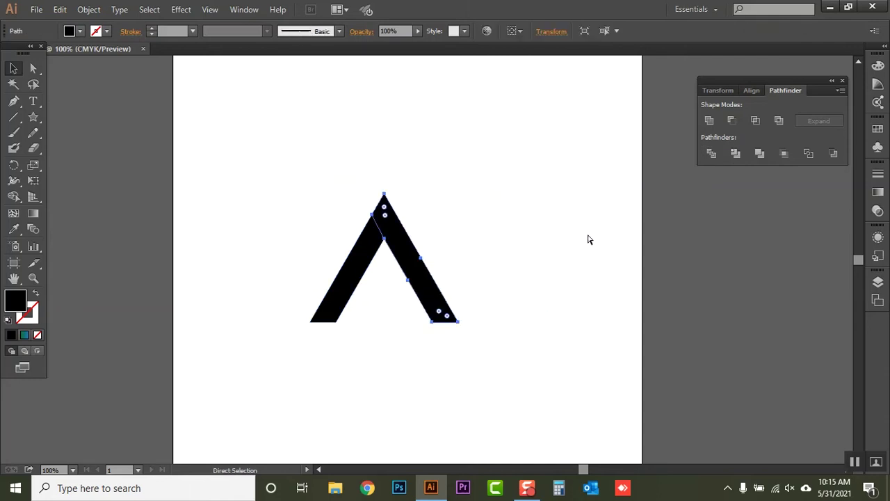
click(555, 242)
drag(510, 355, 273, 212)
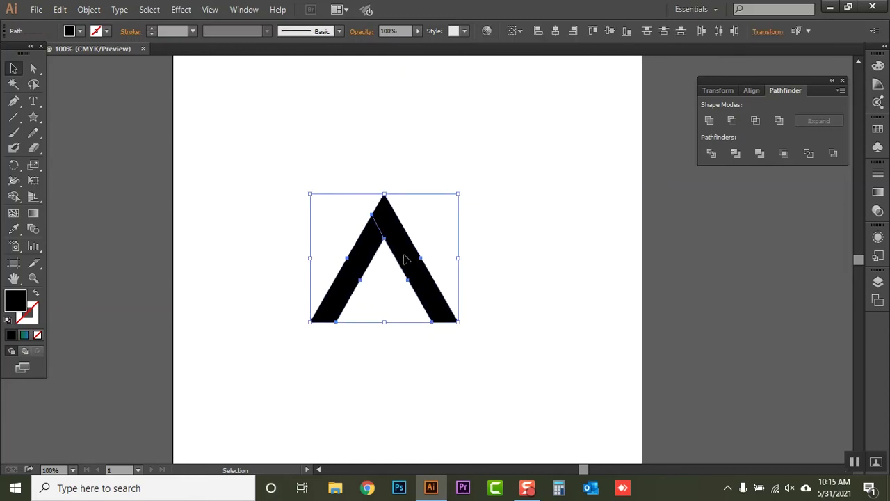
- Alt+Shift-drag a chevron copy to the right, overlapping it into an M shape
drag(407, 259, 457, 258)
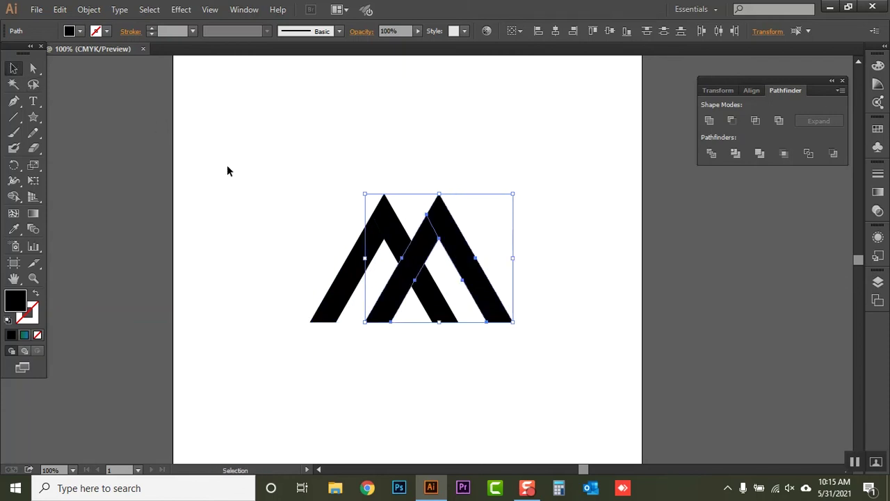
click(412, 334)
mouse_move(434, 341)
mouse_down()
mouse_move(382, 341)
mouse_move(384, 356)
mouse_up()
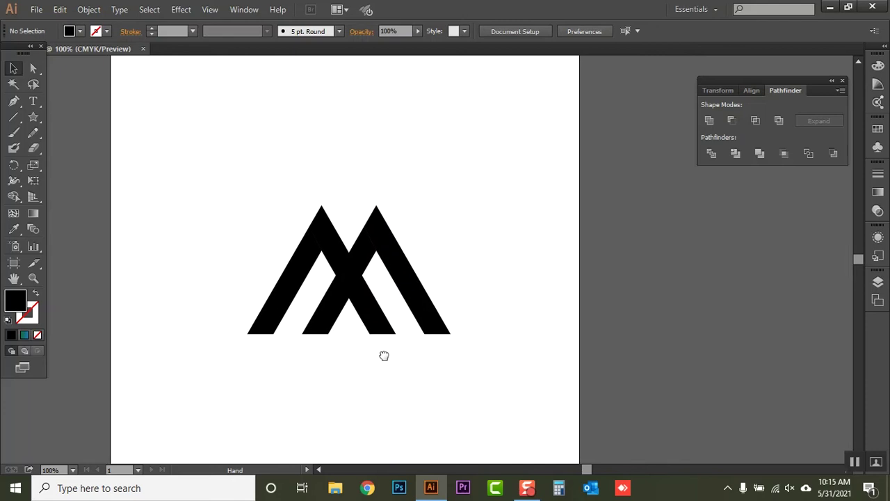
click(301, 288)
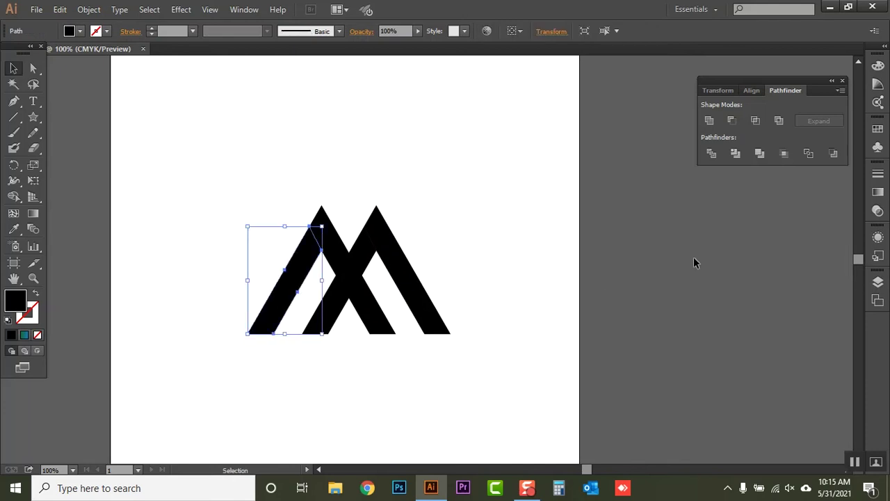
- Apply a linear gradient fill to the left leg from the Gradient panel
click(843, 81)
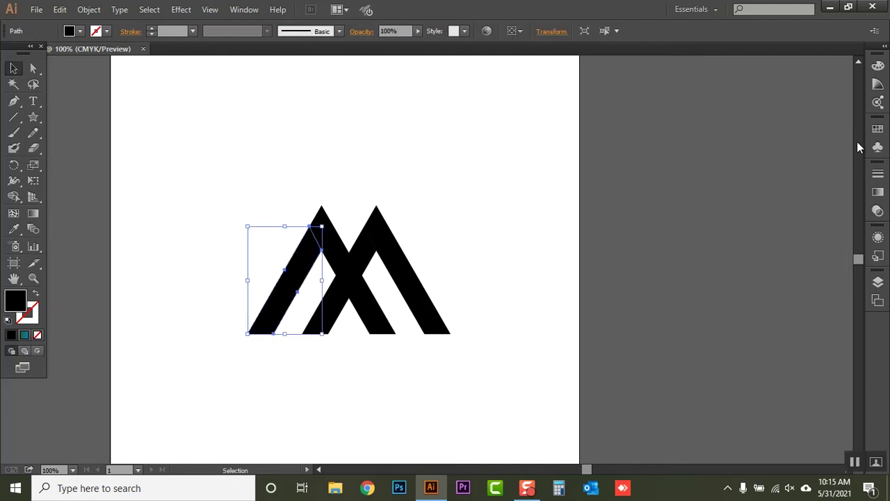
click(877, 192)
click(715, 265)
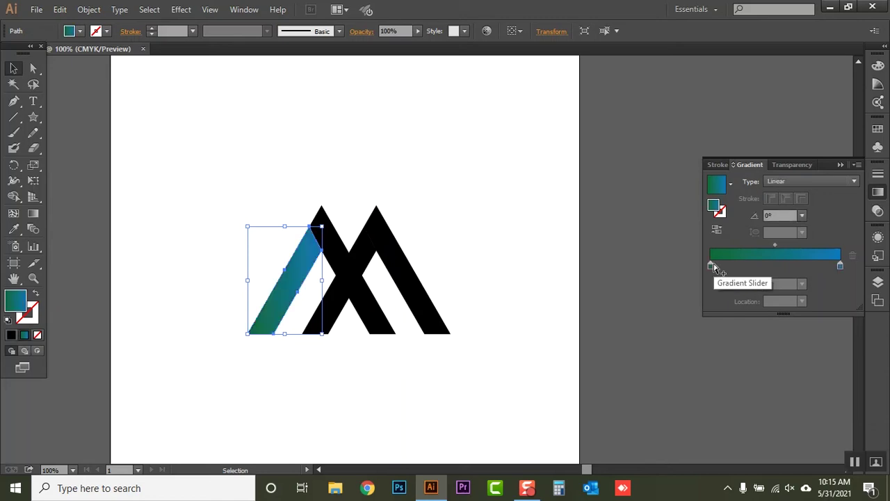
double_click(841, 268)
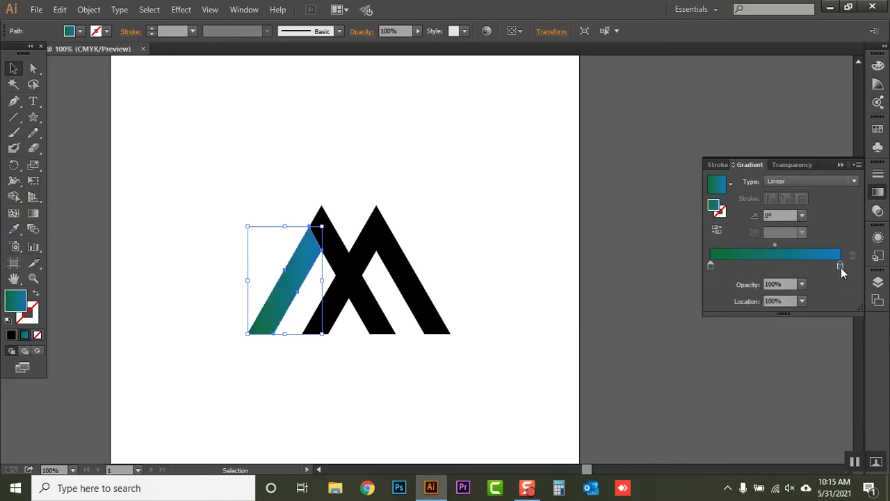
click(841, 268)
double_click(842, 267)
click(841, 268)
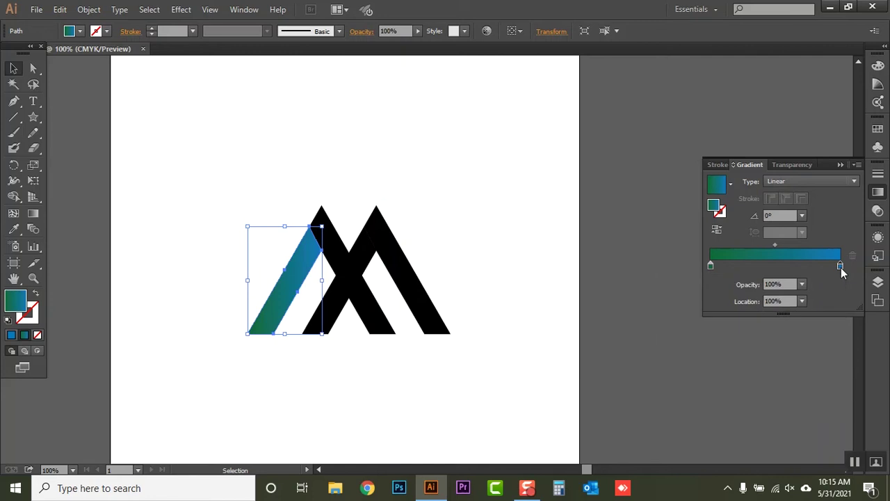
- Set the gradient stop colour to blue using the CMYK spectrum
double_click(713, 265)
click(765, 396)
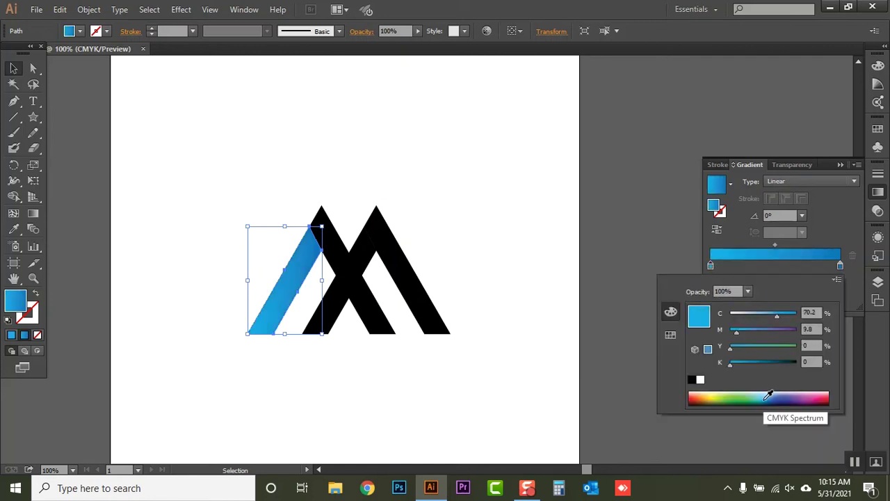
click(768, 396)
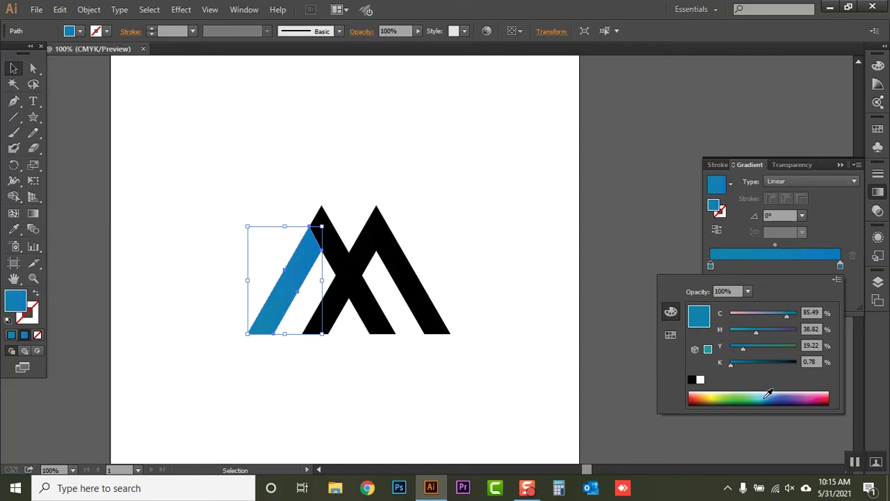
click(766, 397)
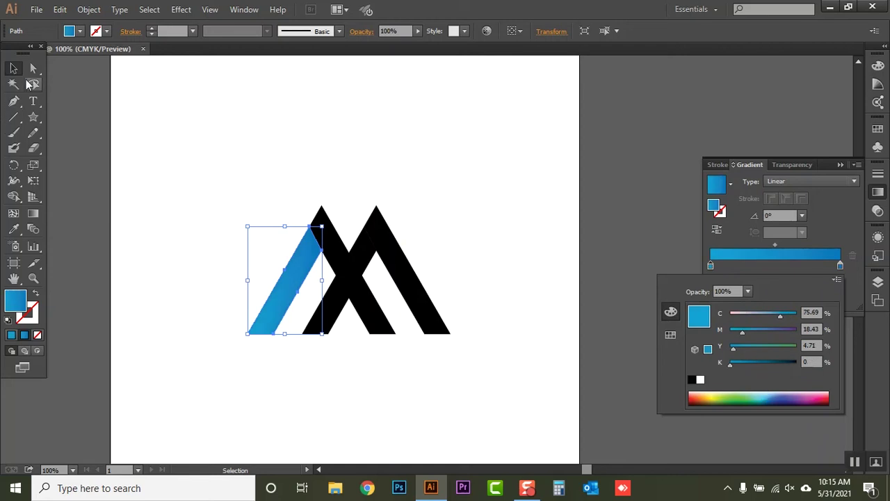
click(14, 68)
click(195, 159)
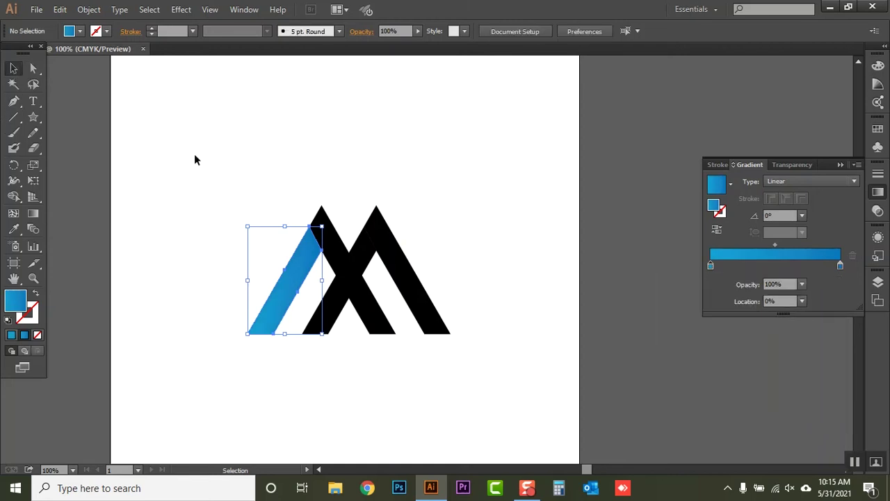
click(398, 254)
- Eyedrop the left leg's blue gradient onto the right leg, then select the black X
click(14, 229)
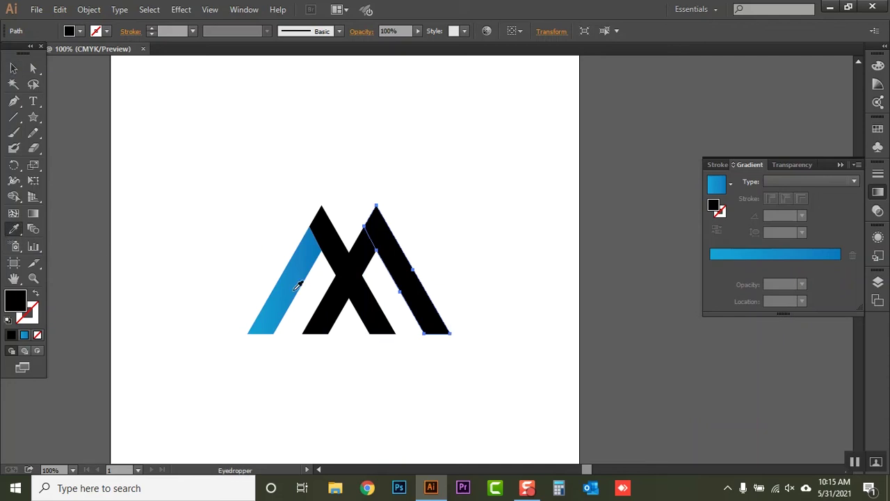
click(286, 280)
click(14, 68)
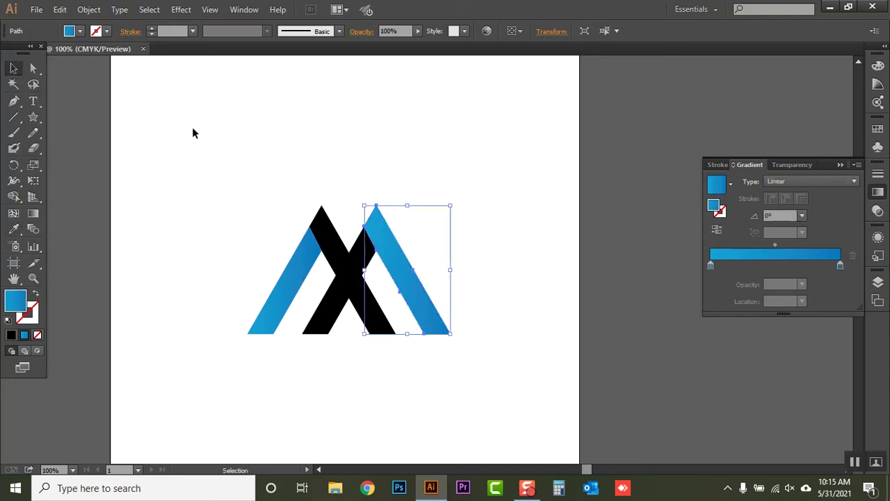
click(193, 128)
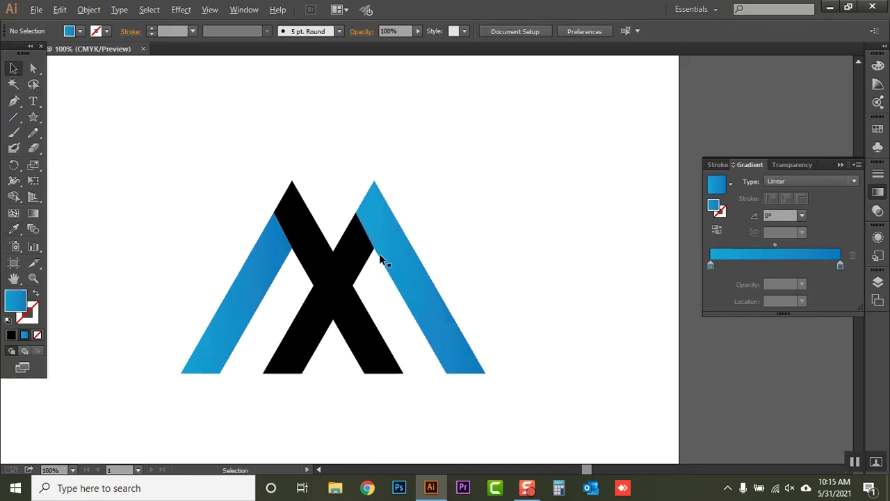
click(327, 243)
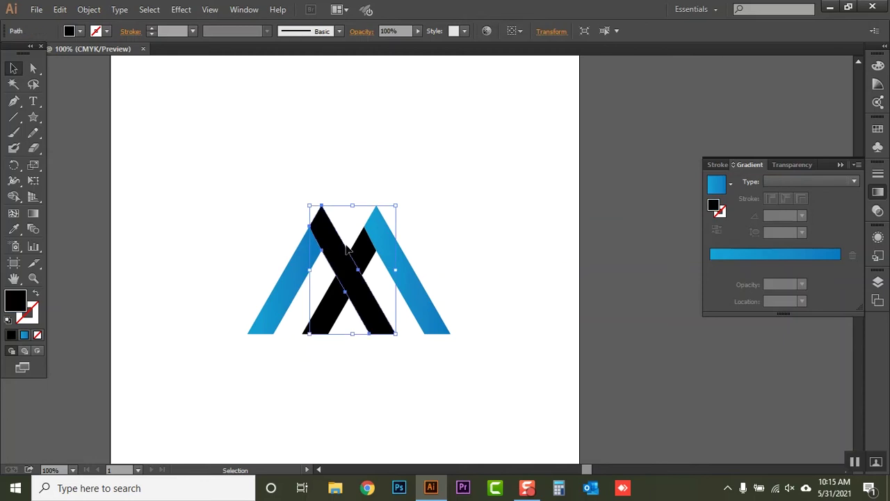
click(389, 365)
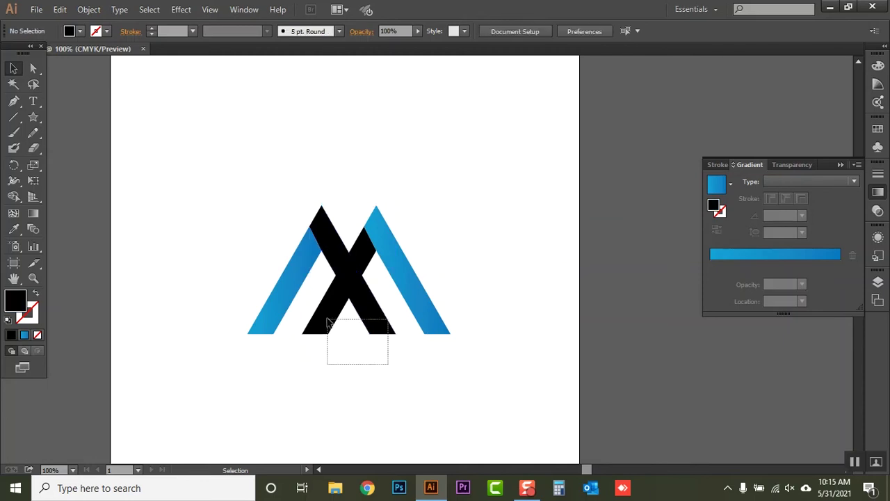
drag(335, 330, 333, 322)
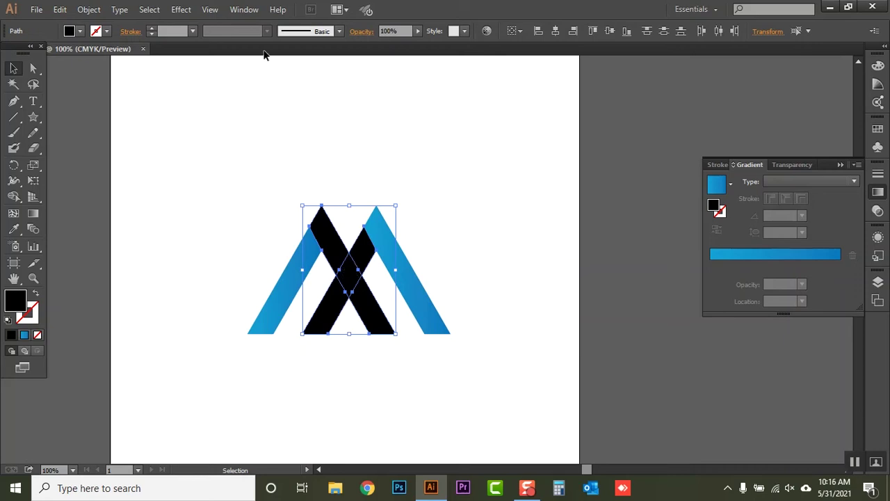
- Pathfinder-Divide the black X and ungroup it into pieces, including the centre diamond
click(247, 9)
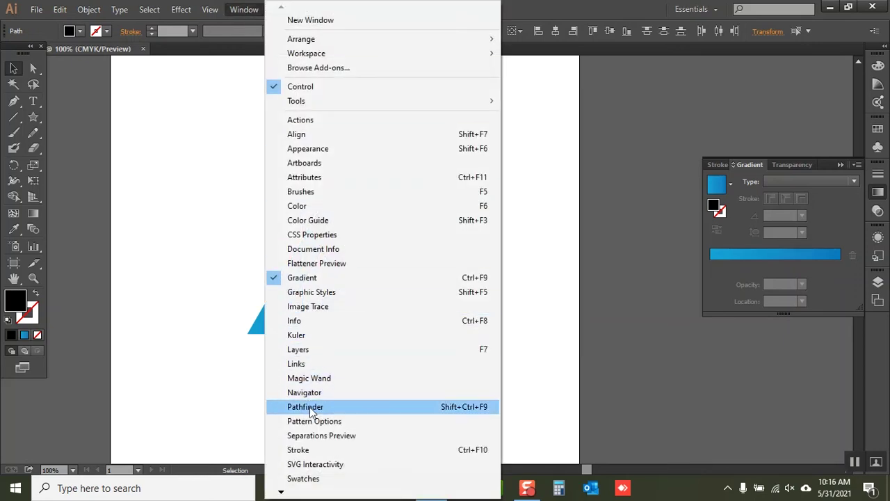
click(311, 411)
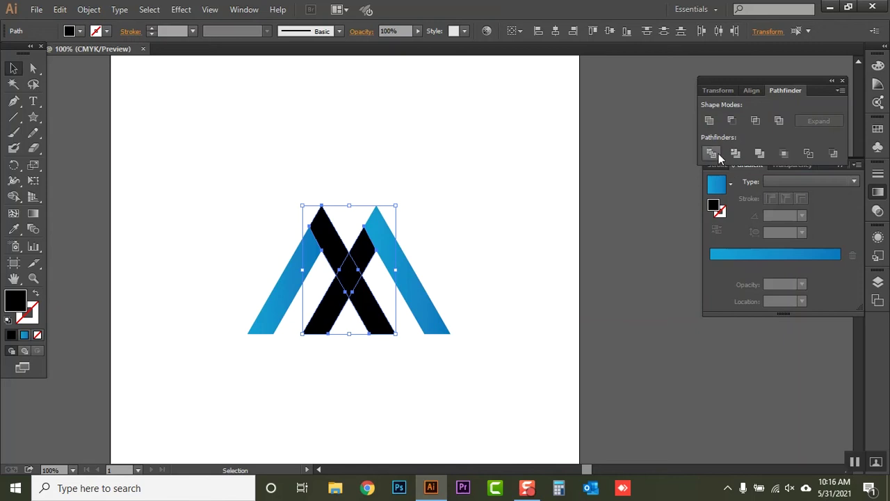
click(711, 153)
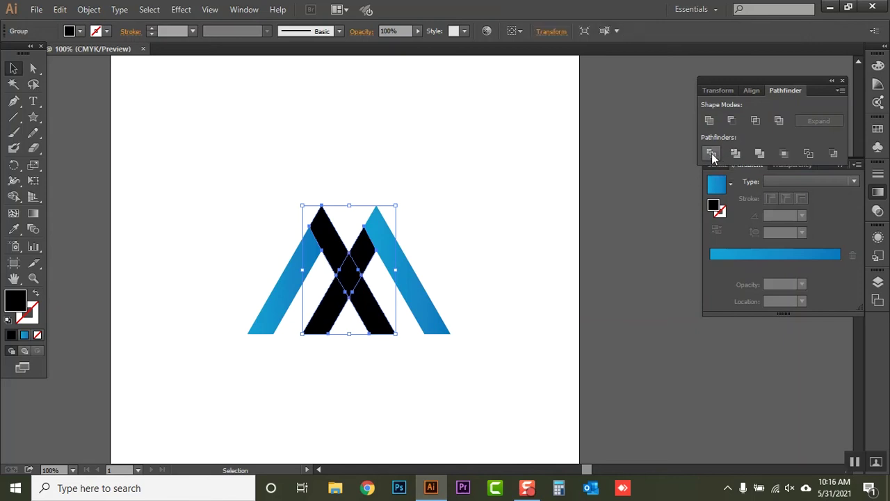
right_click(349, 280)
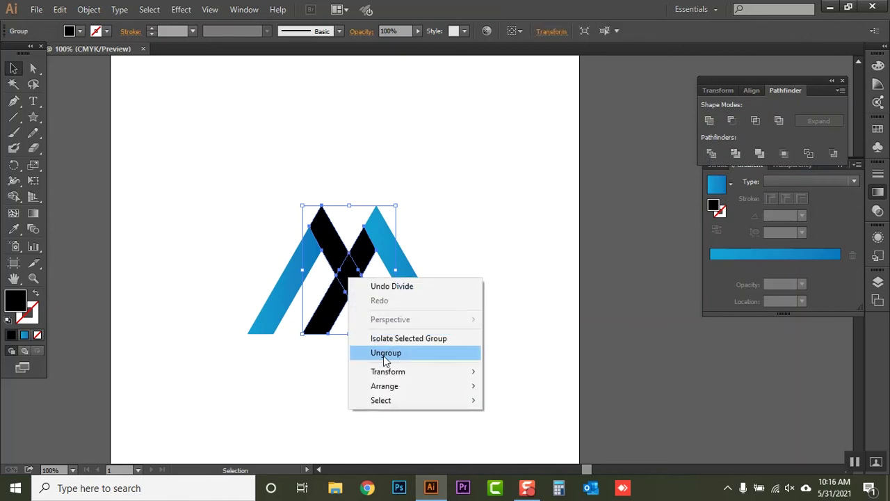
click(384, 353)
click(543, 289)
click(350, 278)
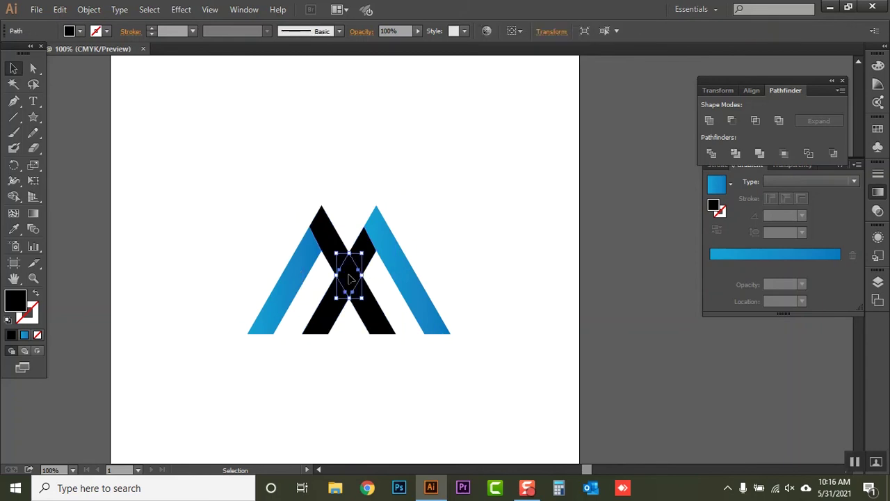
click(498, 223)
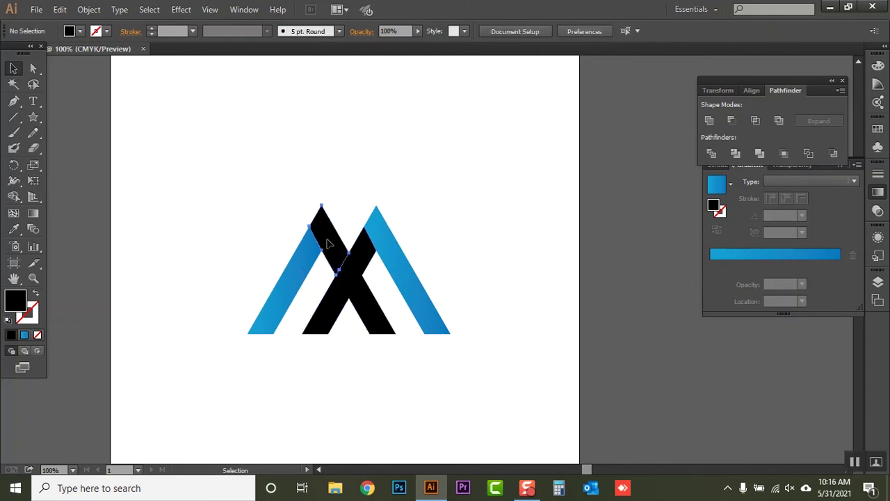
click(331, 245)
- Eyedrop the blue leg gradients onto the upper-left and upper-right black pieces of the X
click(13, 229)
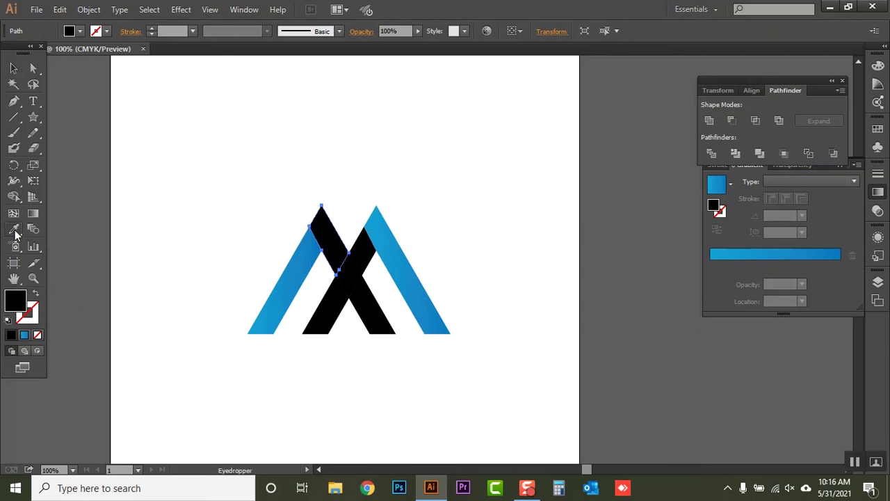
click(300, 273)
click(13, 67)
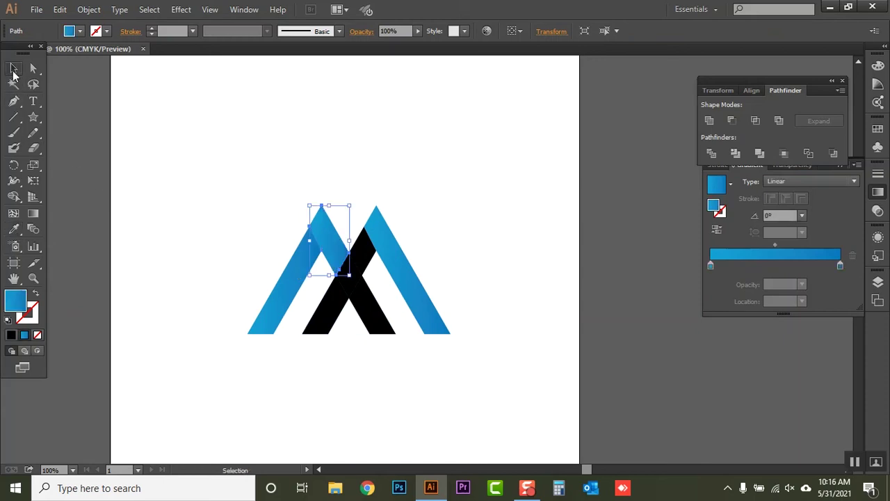
click(213, 155)
click(365, 254)
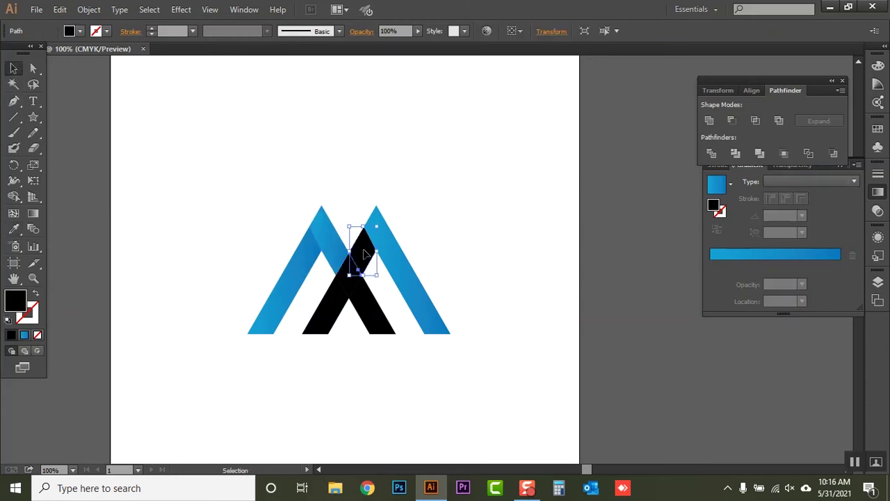
click(13, 229)
click(300, 257)
click(13, 67)
click(250, 264)
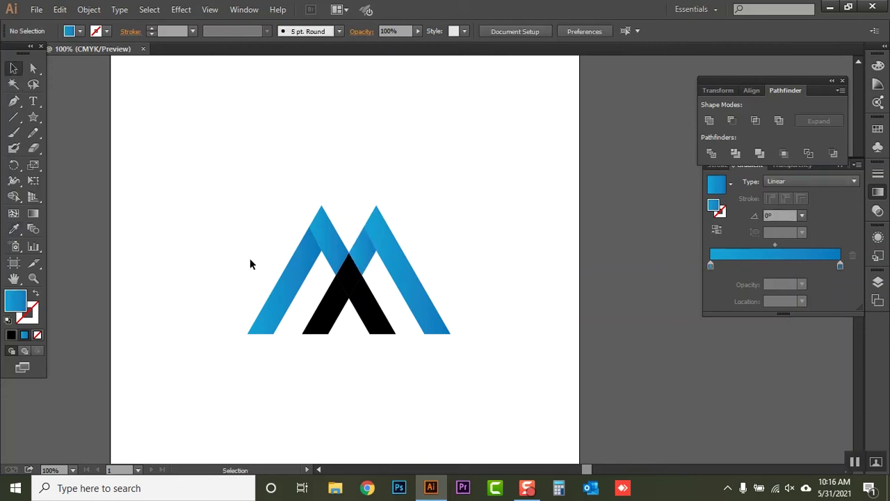
click(372, 317)
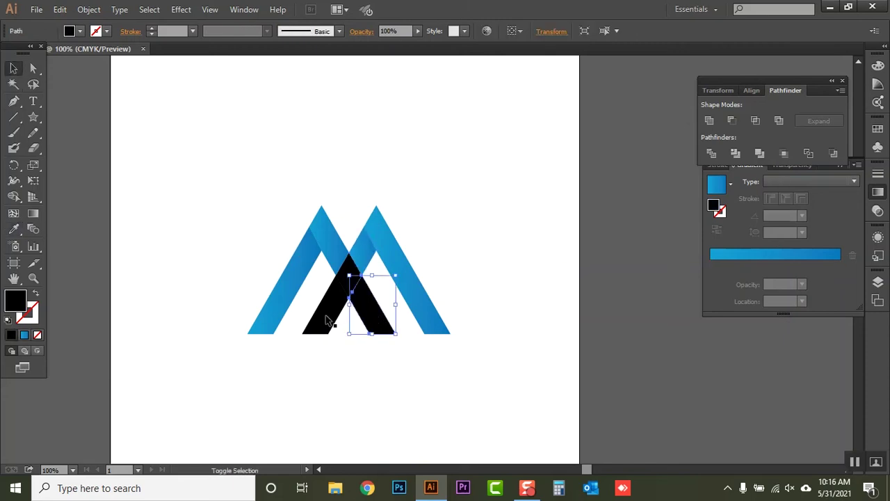
shift+click(327, 320)
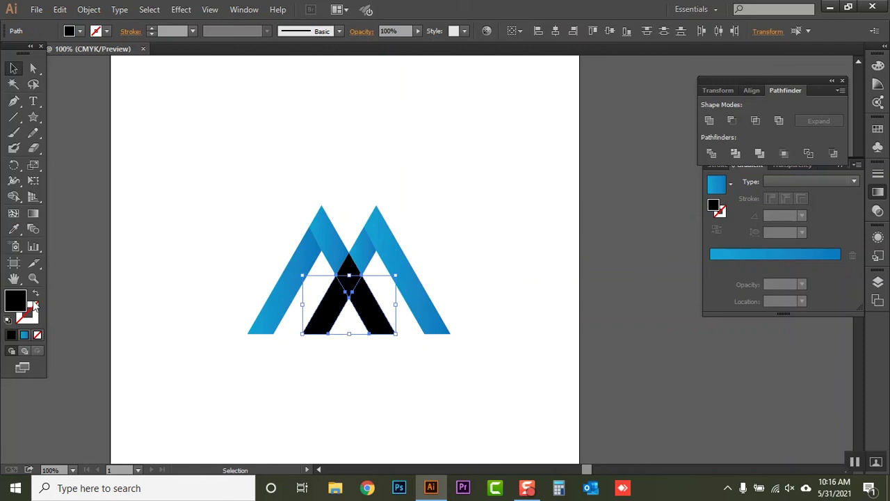
click(243, 295)
- Apply a gradient to the lower-left black piece and make its left stop light Grayscale grey
click(322, 317)
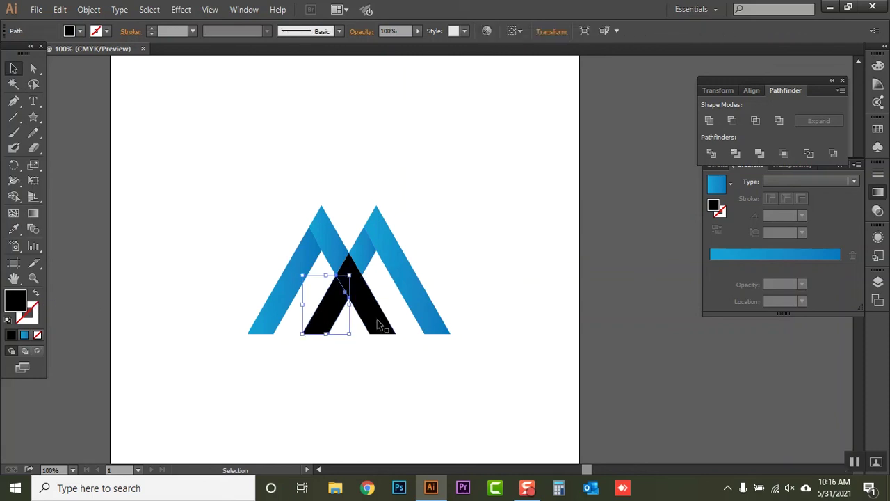
click(713, 259)
double_click(711, 266)
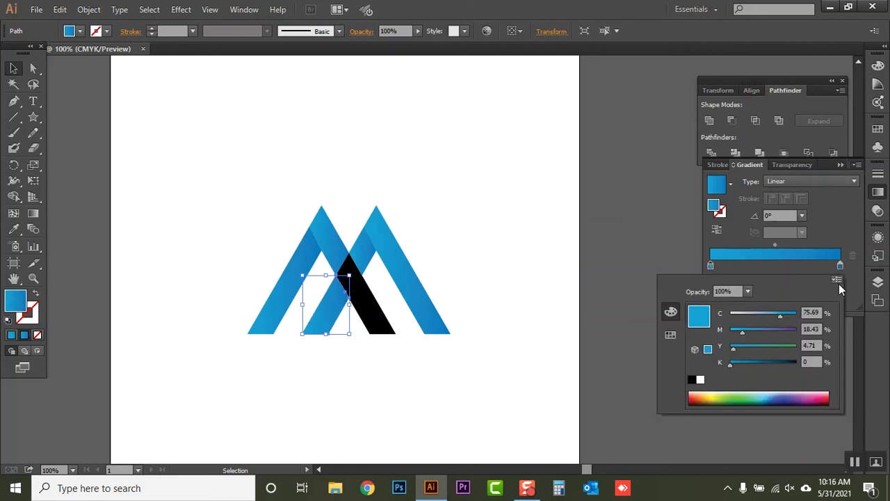
click(838, 279)
click(775, 285)
click(746, 394)
click(731, 395)
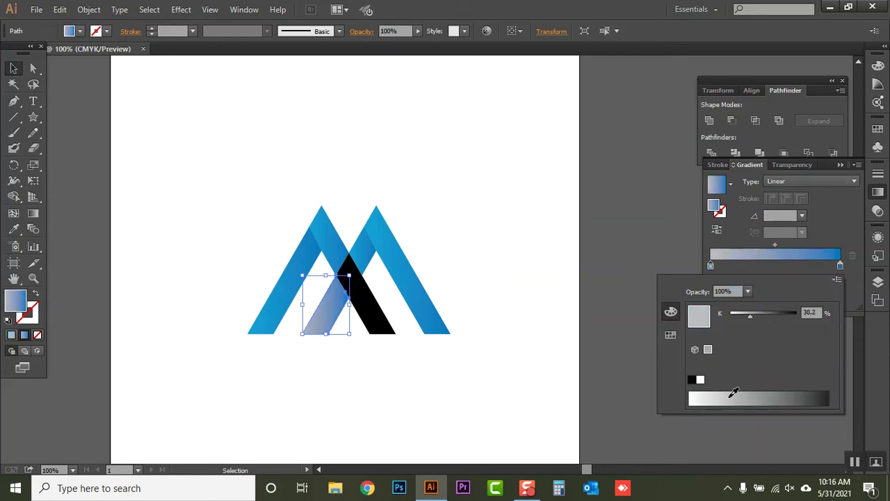
click(840, 265)
- Switch the gradient's right stop to Grayscale and set it to a pale grey
double_click(841, 265)
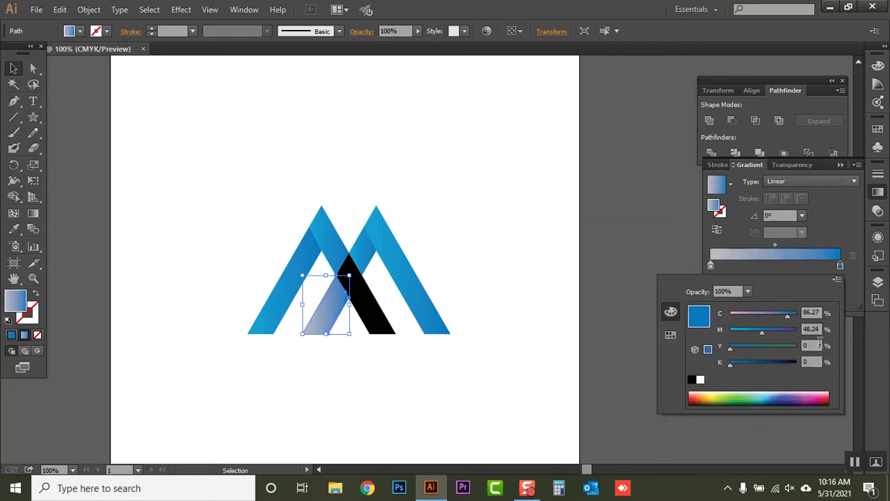
click(837, 281)
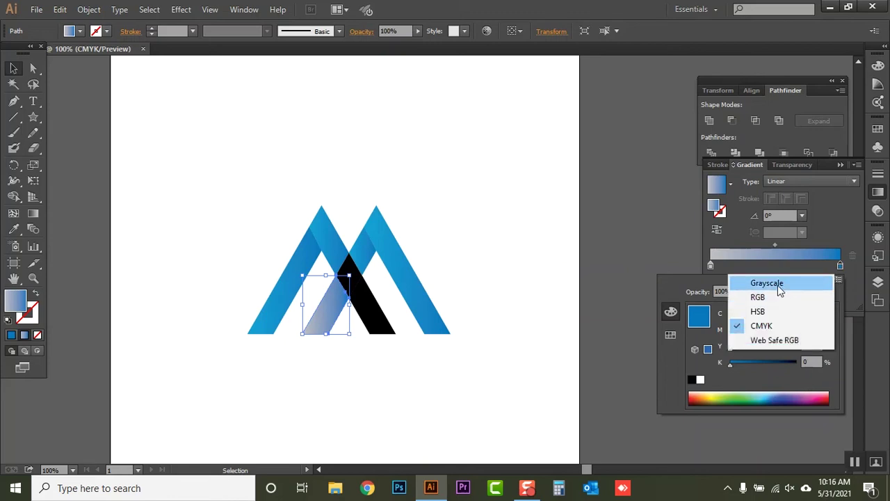
click(750, 283)
click(738, 395)
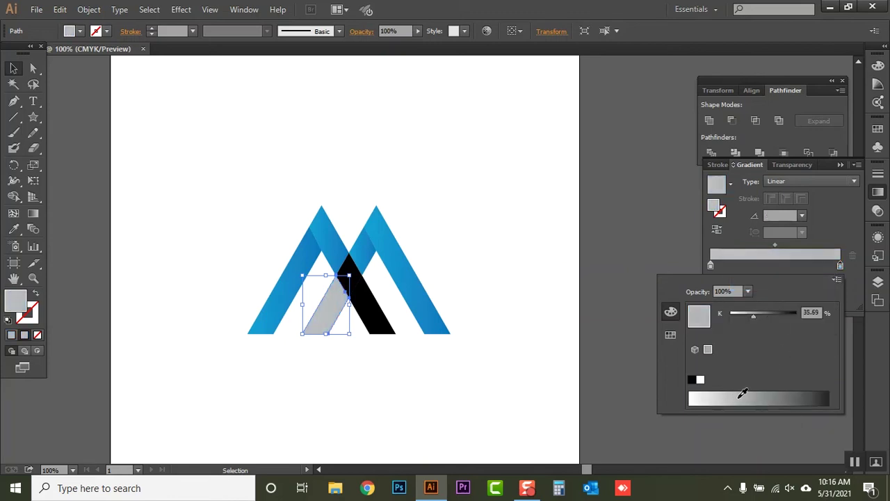
click(731, 393)
click(721, 395)
click(714, 395)
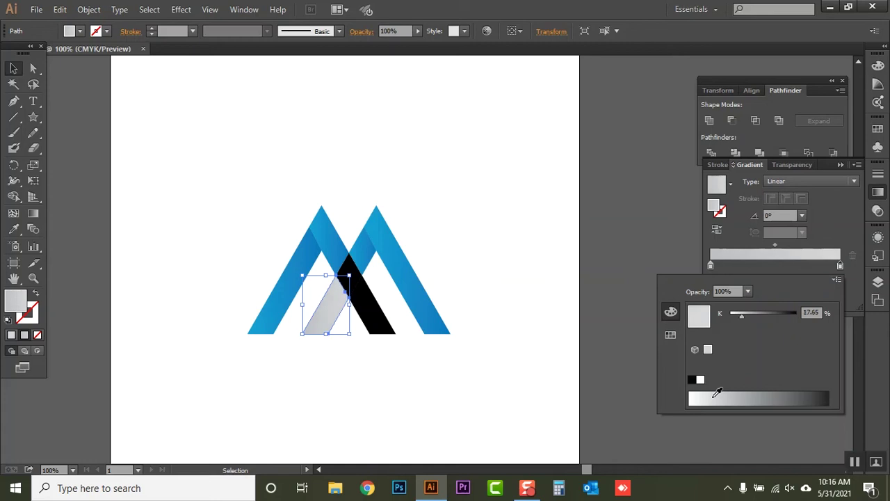
click(724, 395)
click(736, 395)
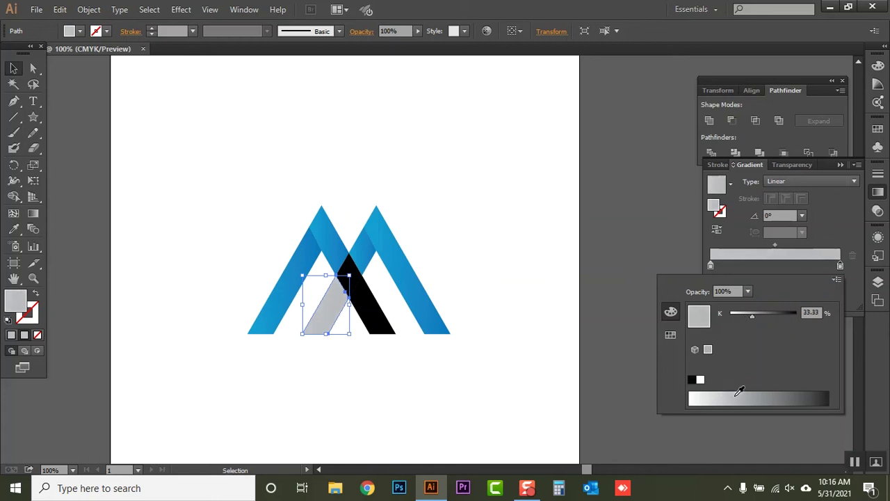
click(731, 395)
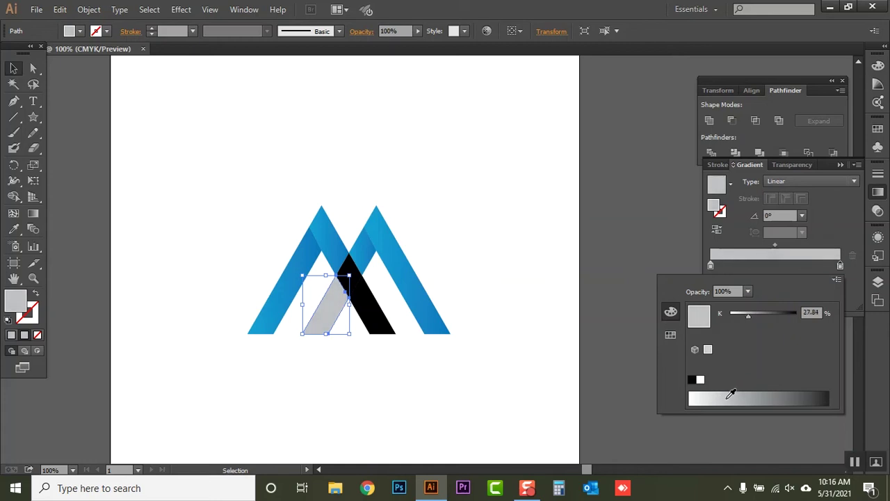
click(832, 221)
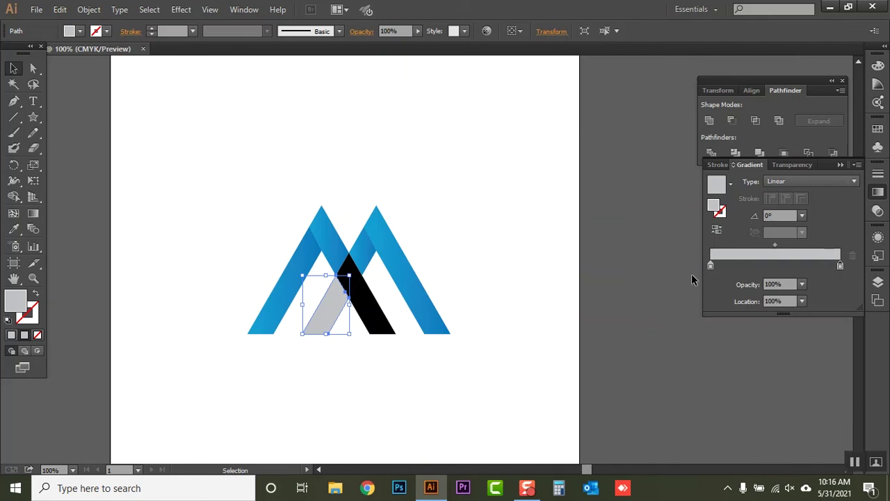
- Fine-tune the grey shades of both gradient stops on the lower-left piece
click(711, 266)
double_click(711, 265)
click(739, 395)
click(727, 395)
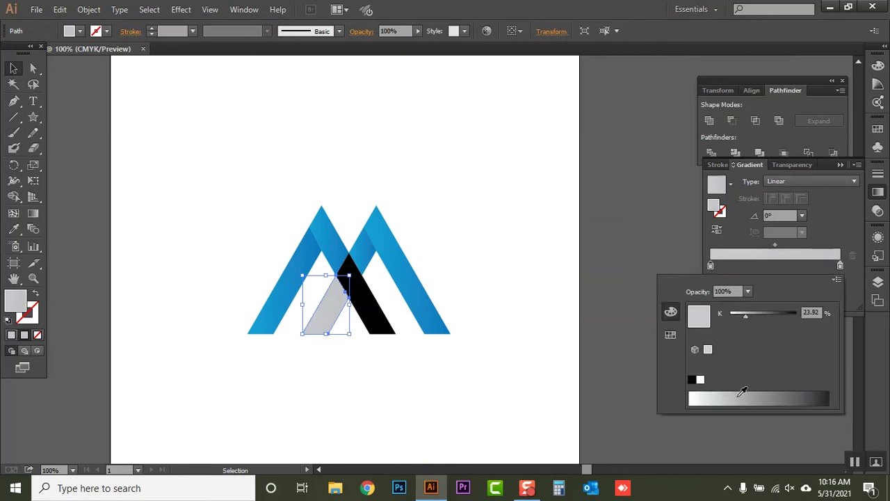
click(741, 394)
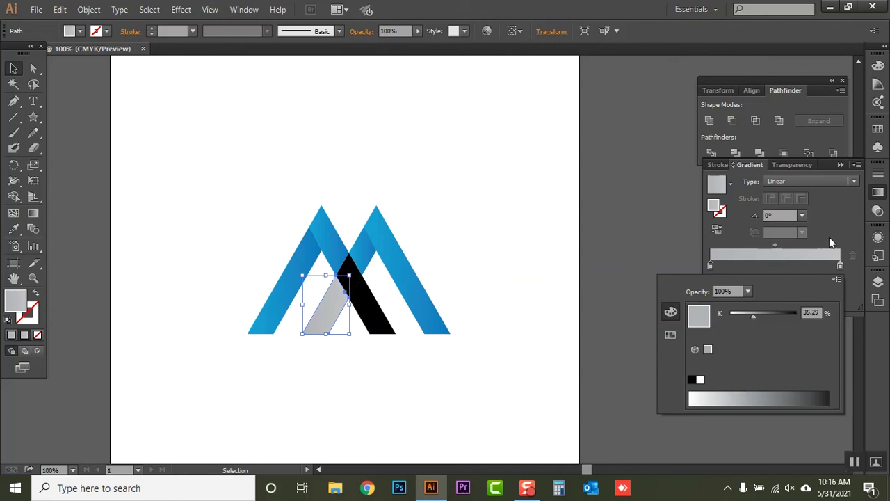
click(840, 266)
double_click(841, 267)
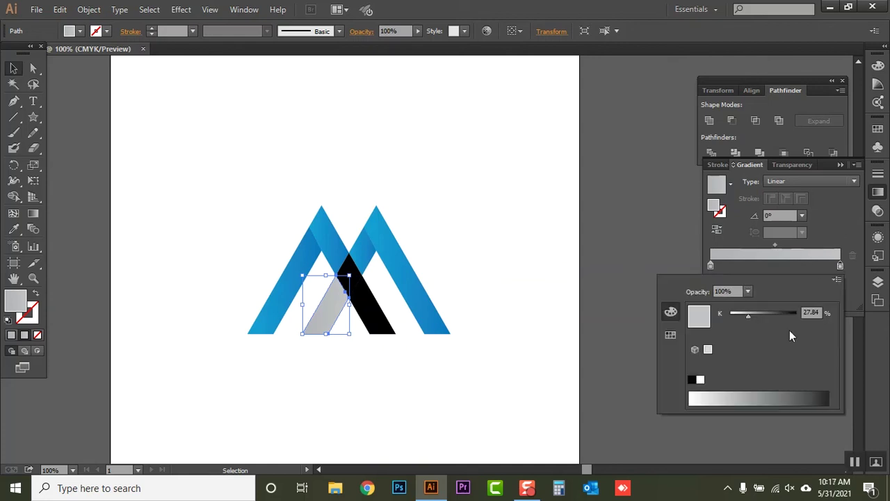
click(727, 399)
key(Escape)
click(188, 140)
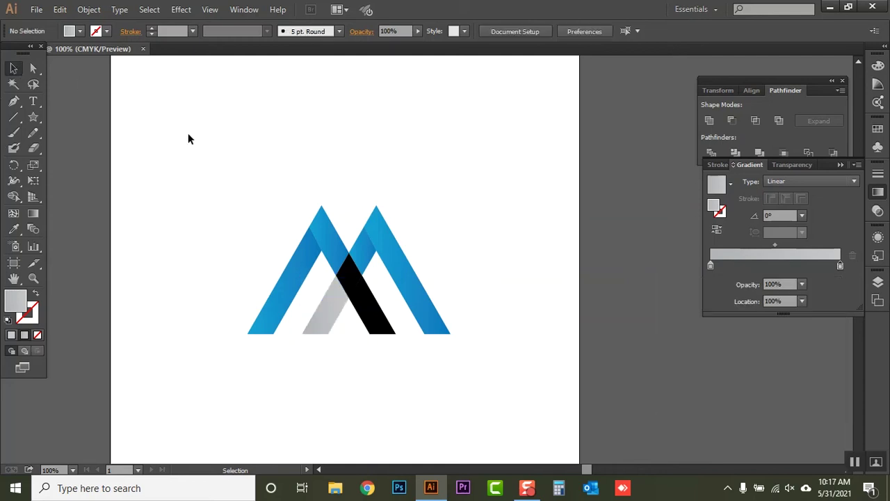
click(376, 311)
- Copy the grey gradient onto the lower-right black piece with the Eyedropper
click(14, 229)
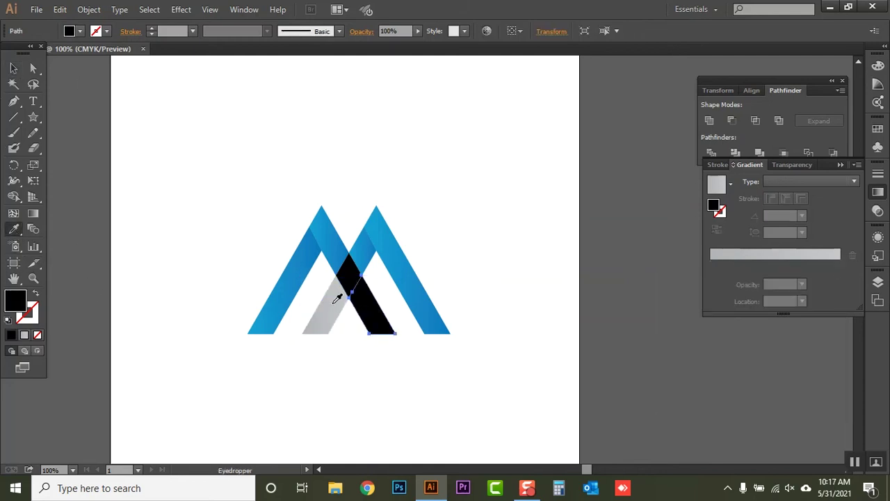
click(337, 298)
click(14, 68)
click(227, 184)
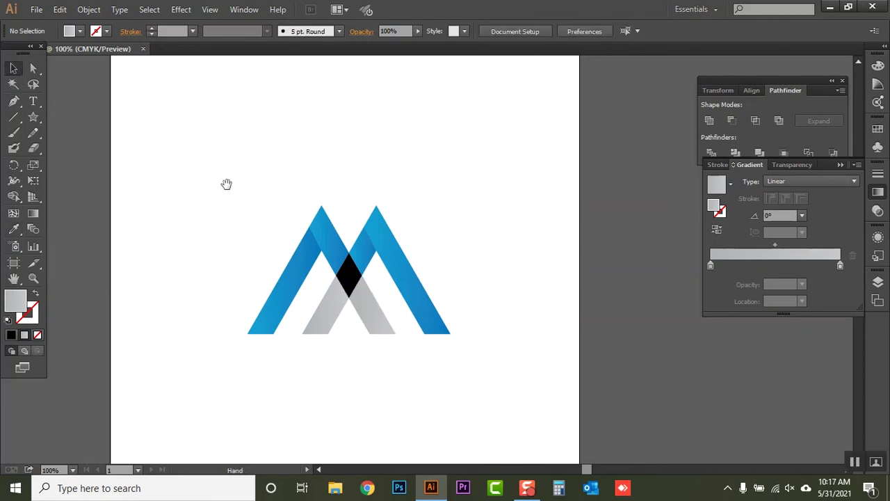
drag(227, 184, 282, 147)
- Fill the central diamond with grey #545454 and collapse the Gradient panel
click(404, 242)
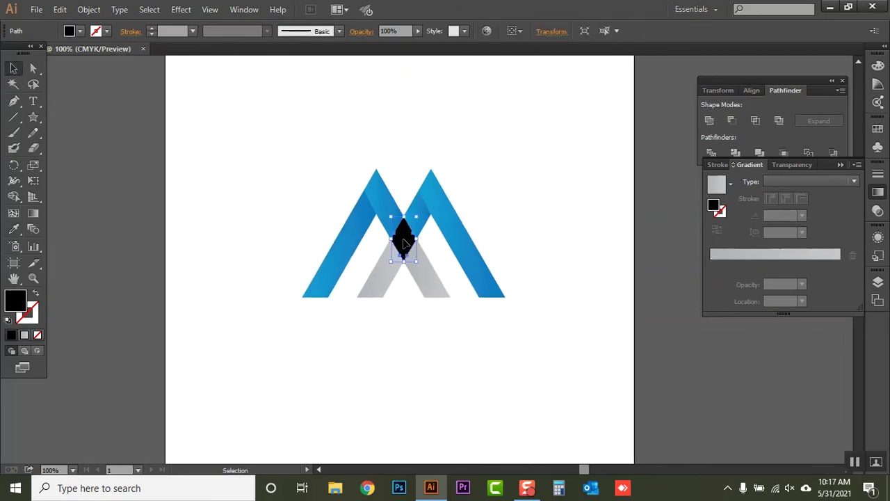
double_click(18, 301)
drag(270, 284, 230, 313)
click(542, 209)
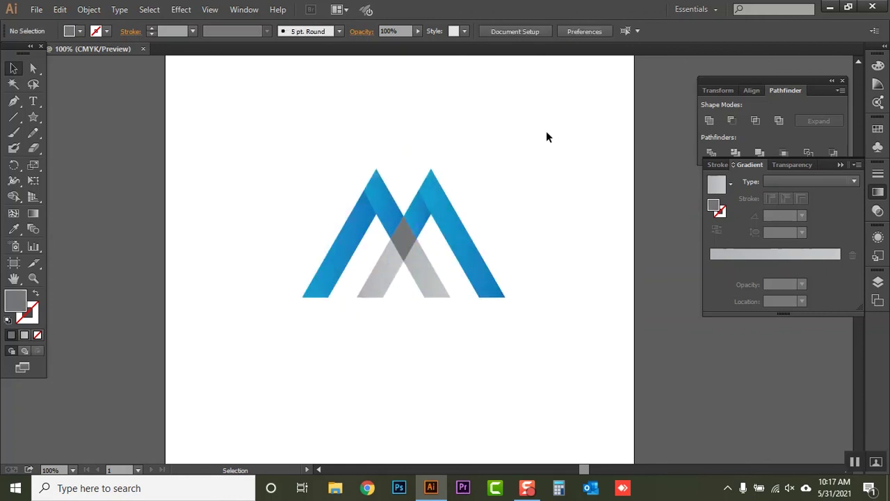
click(840, 165)
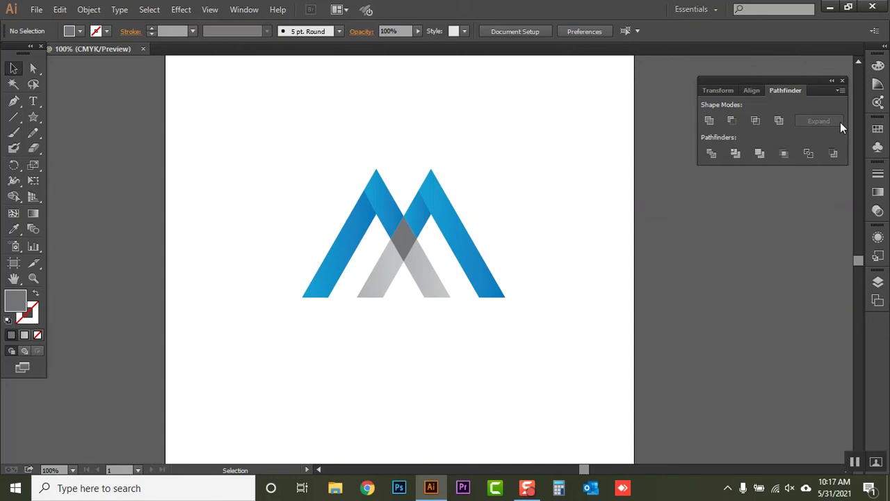
- Refill the central overlap diamond with a darker grey, settling on #191919
click(843, 80)
click(410, 240)
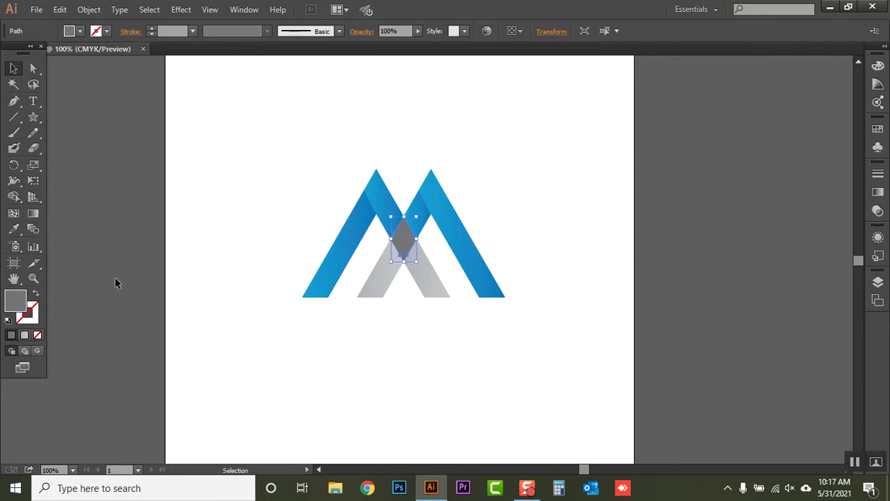
double_click(15, 299)
mouse_move(278, 278)
mouse_down()
mouse_move(219, 306)
mouse_move(219, 332)
mouse_up()
click(550, 208)
click(642, 202)
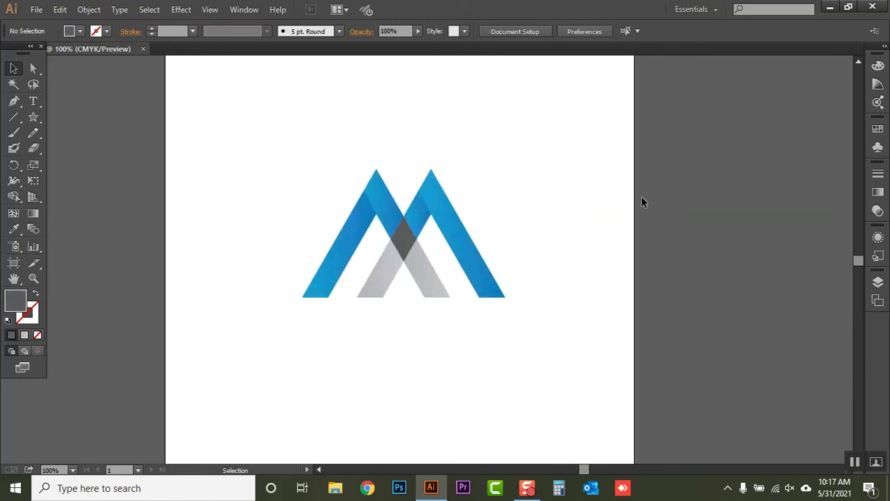
click(401, 243)
double_click(19, 303)
drag(238, 327, 237, 351)
click(530, 211)
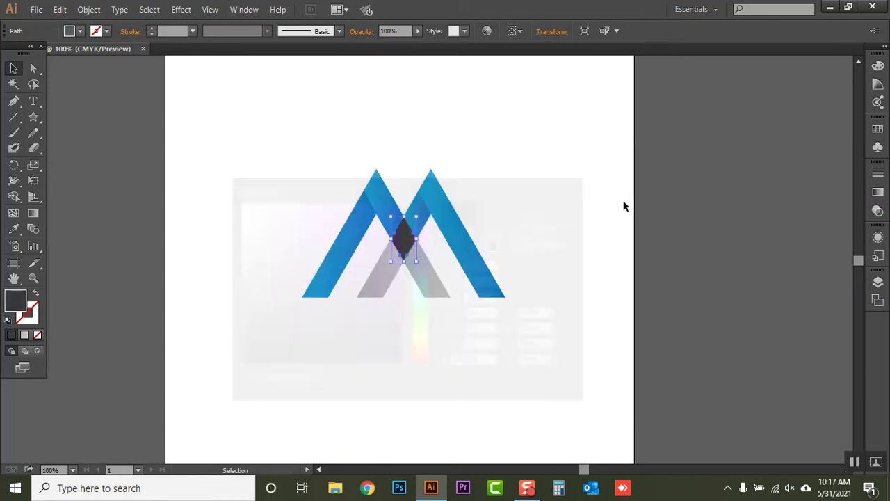
click(606, 224)
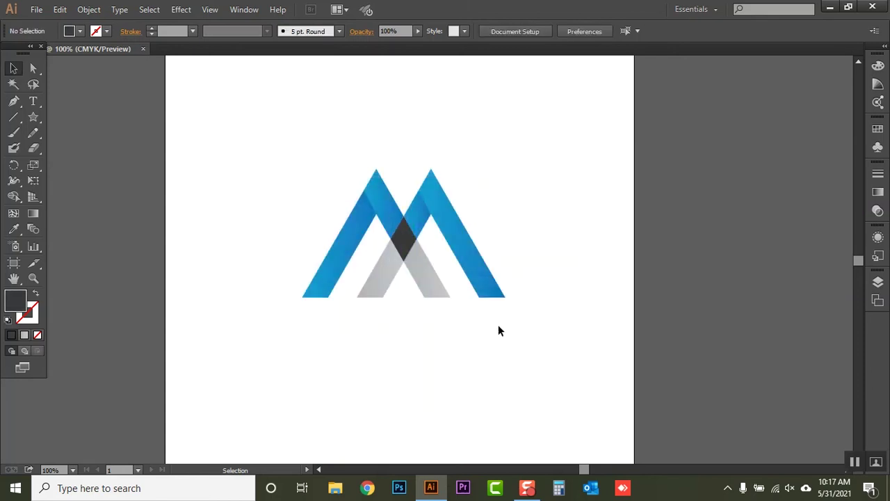
- Draw a wide rectangle across the bottom of the logo's legs
click(35, 120)
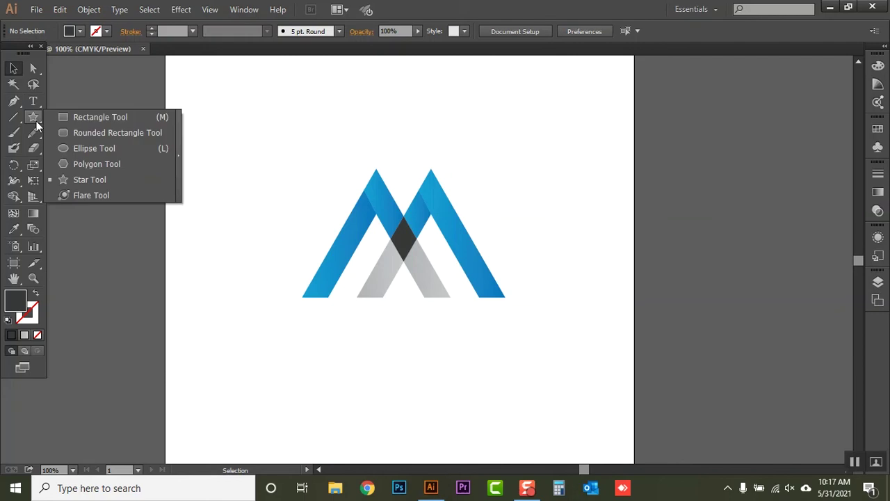
click(104, 117)
drag(286, 278, 610, 346)
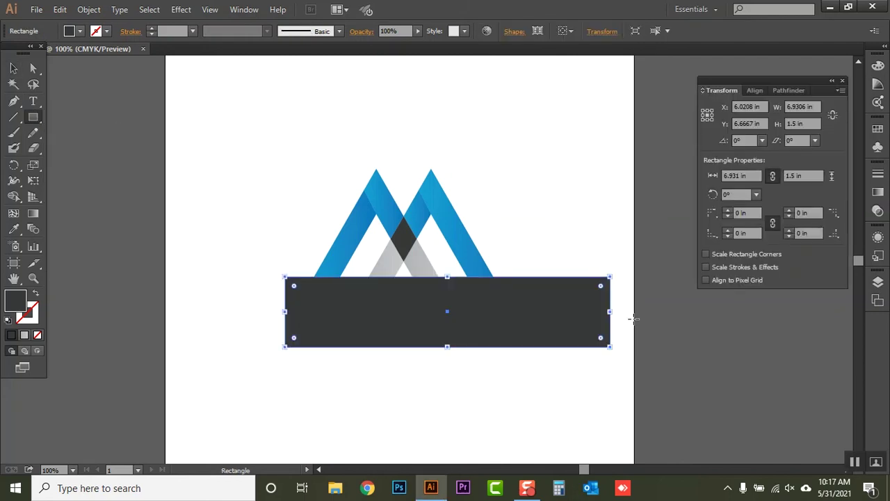
click(13, 67)
mouse_move(457, 299)
mouse_down()
mouse_move(424, 383)
mouse_move(450, 311)
mouse_up()
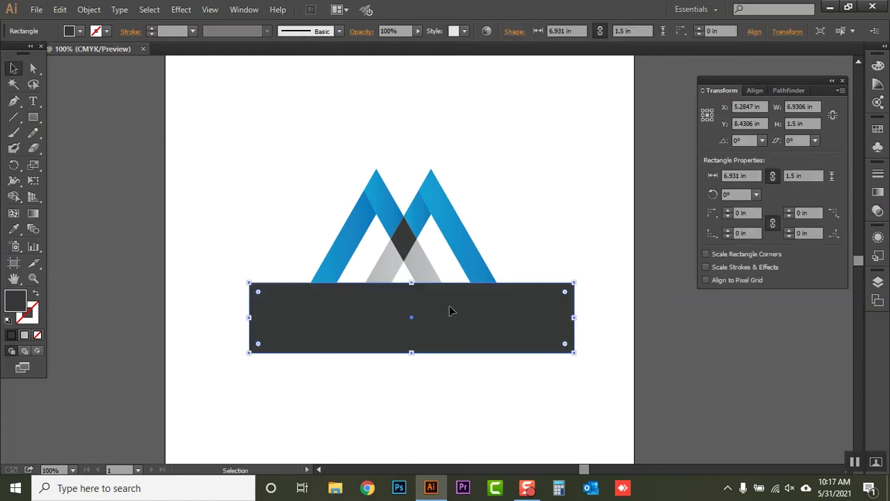
click(549, 391)
- Divide the logo with the rectangle via Pathfinder, ungroup, and delete the rectangle pieces
mouse_move(557, 393)
mouse_down()
mouse_move(323, 299)
mouse_move(241, 278)
mouse_up()
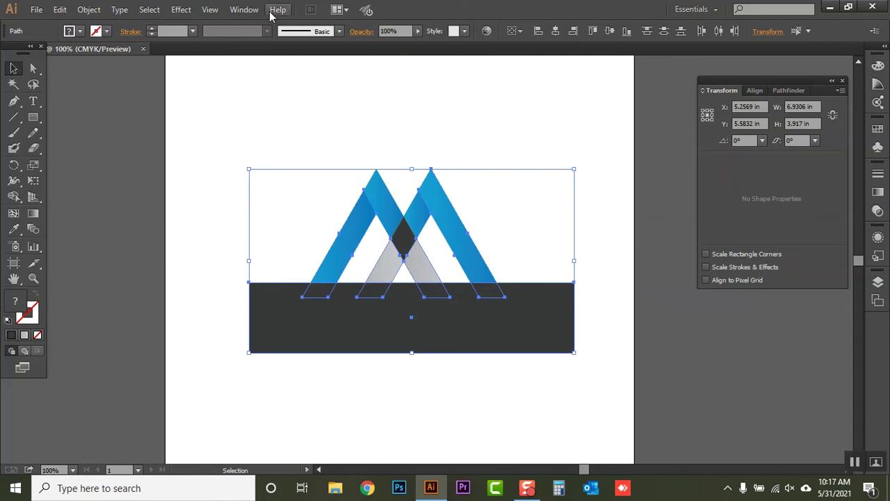
click(245, 9)
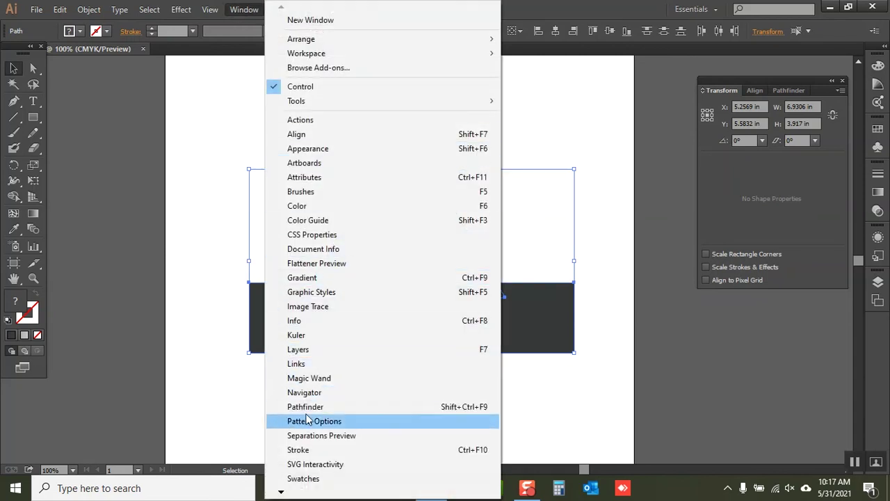
click(295, 406)
click(711, 155)
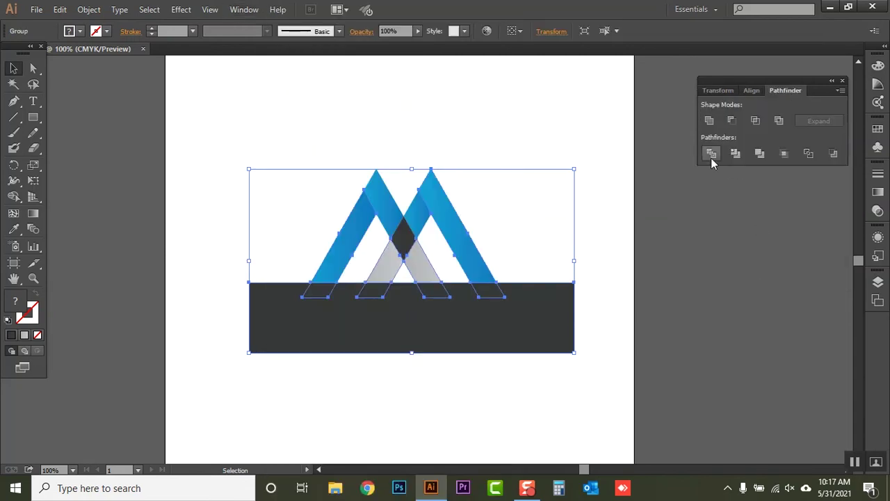
right_click(473, 304)
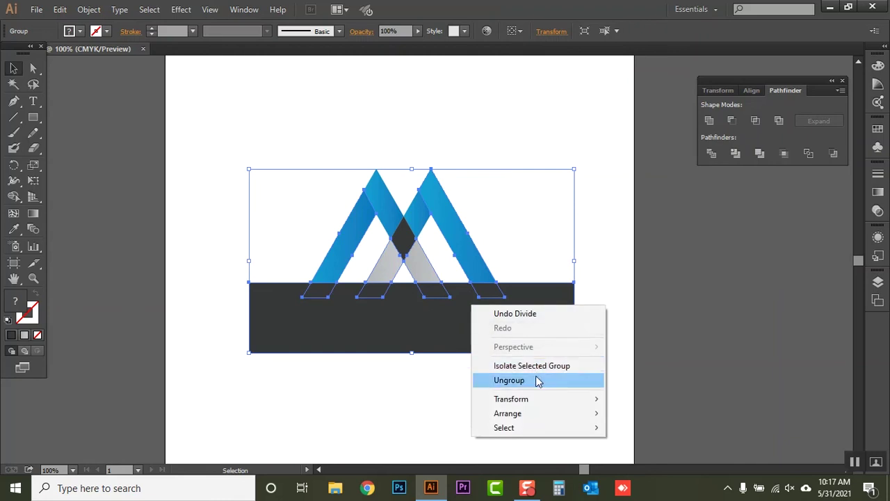
click(513, 380)
mouse_move(619, 337)
mouse_down()
mouse_move(392, 290)
mouse_move(248, 290)
mouse_up()
key(Delete)
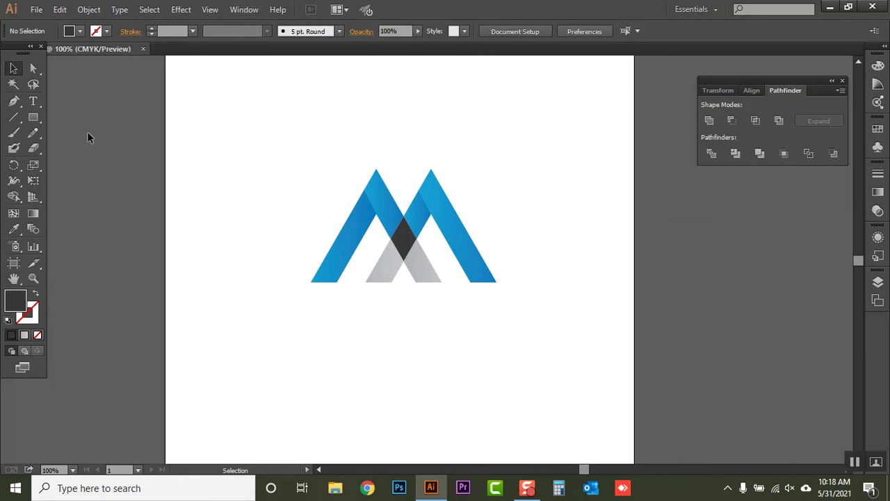
- Group all the trimmed M logo pieces together
drag(277, 125, 541, 340)
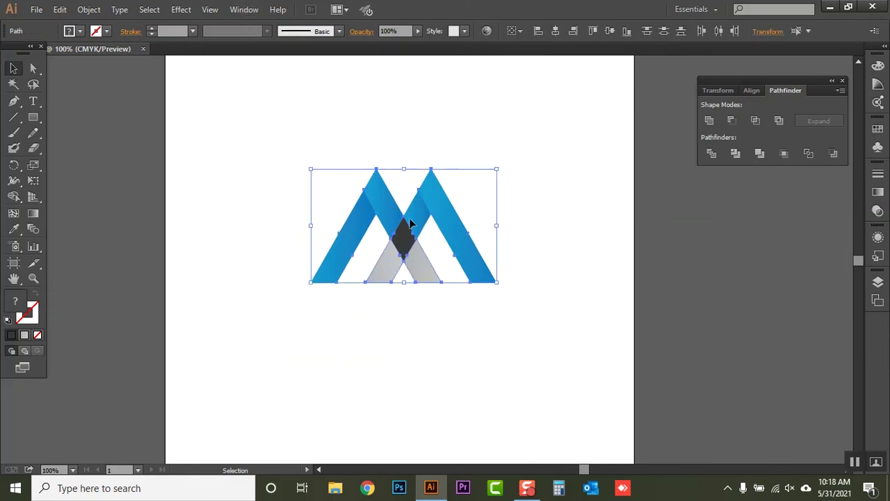
right_click(435, 193)
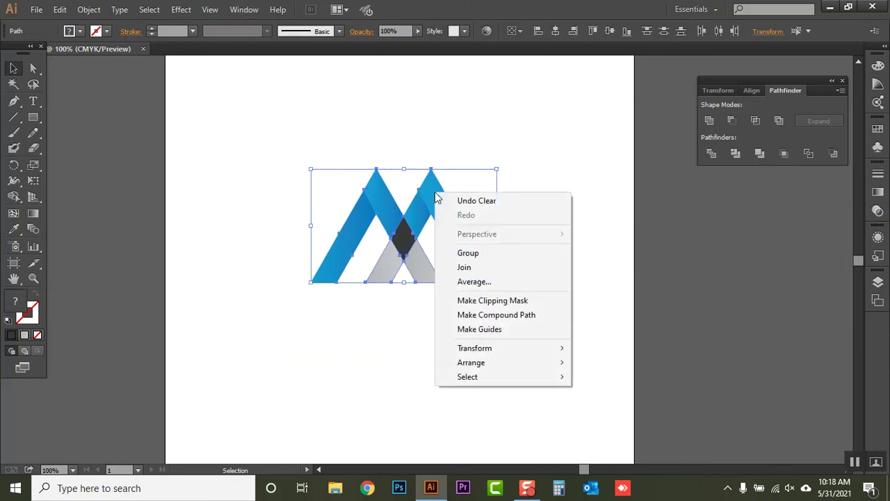
click(480, 255)
click(575, 241)
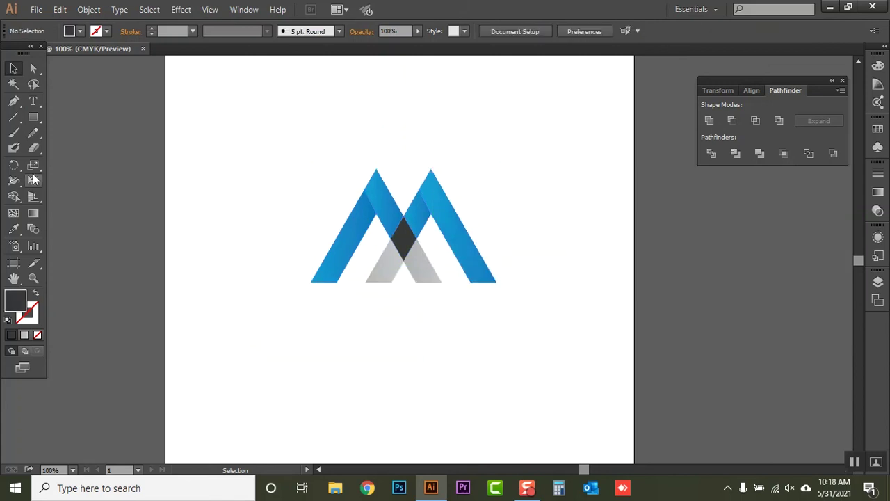
- Type MASTER ART below the logo and make it Bold
click(32, 100)
click(527, 349)
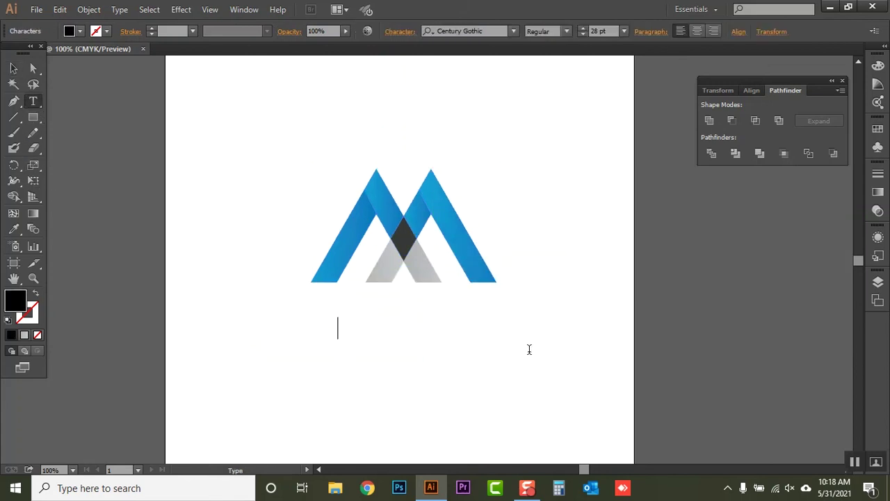
text(M)
text(ASTER A)
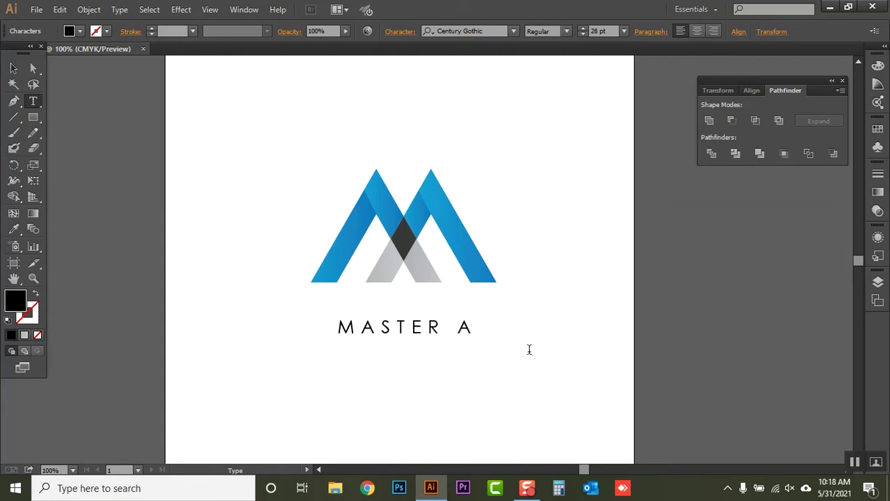
text(R)
click(13, 67)
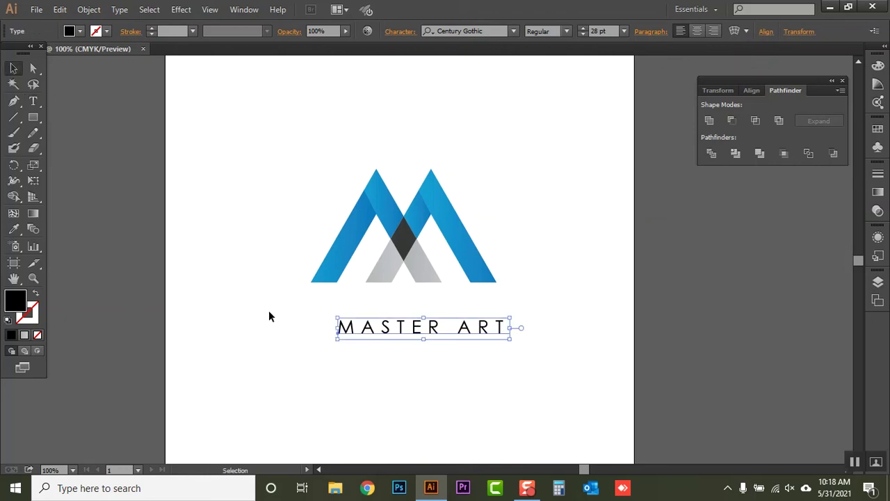
click(507, 389)
click(490, 329)
click(568, 31)
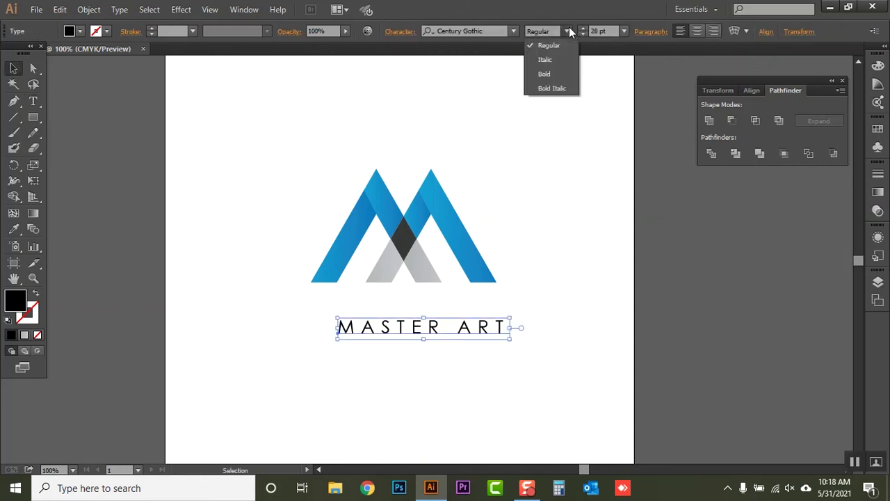
click(544, 74)
- Set the text to 48 pt and centre it under the logo
click(510, 344)
drag(477, 327, 448, 306)
click(623, 31)
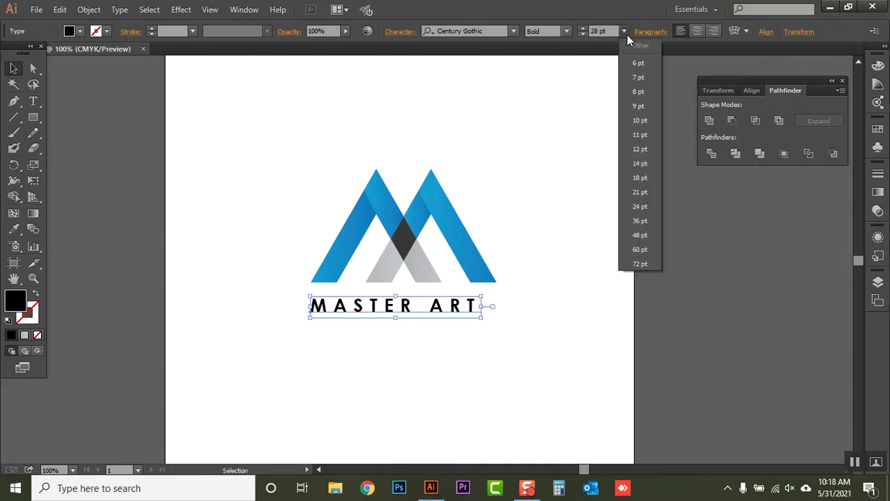
click(637, 223)
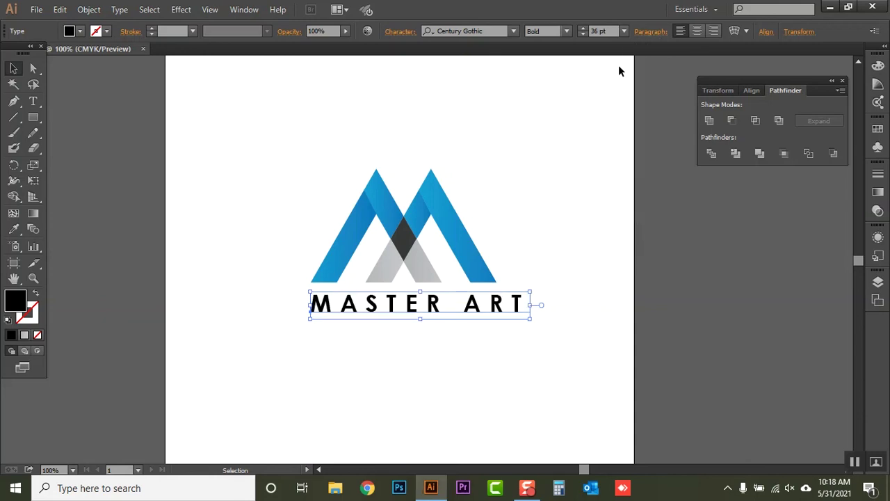
click(624, 32)
click(643, 236)
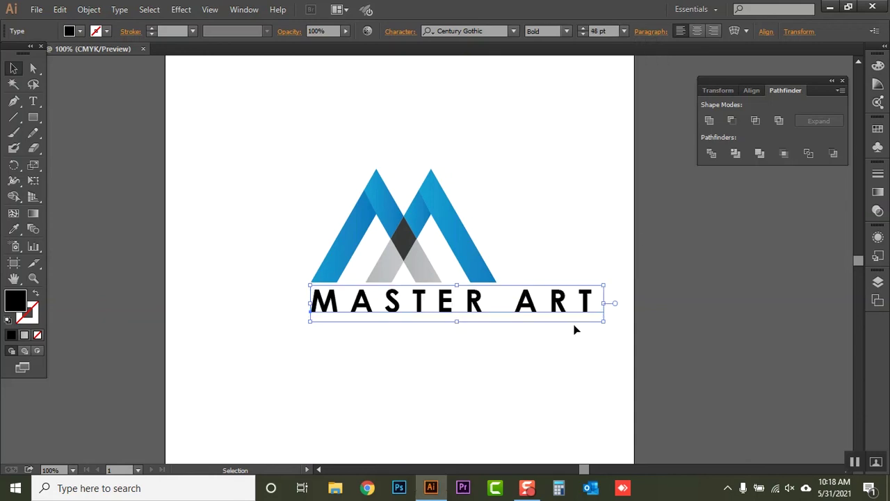
click(542, 324)
drag(535, 312, 479, 318)
click(513, 358)
- Change the word ART to Regular weight
key(t)
click(515, 306)
drag(547, 306, 440, 304)
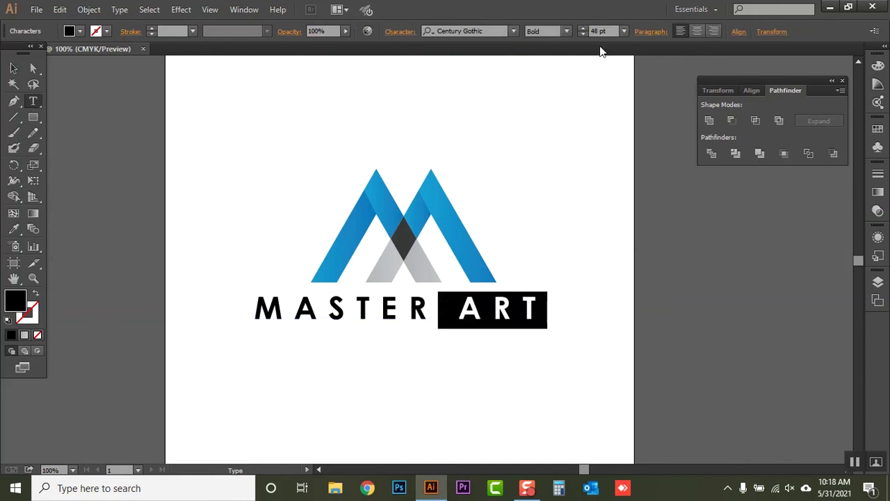
click(624, 31)
click(565, 32)
click(549, 45)
- Set the tracking of MASTER ART to 0 in the character settings
key(Escape)
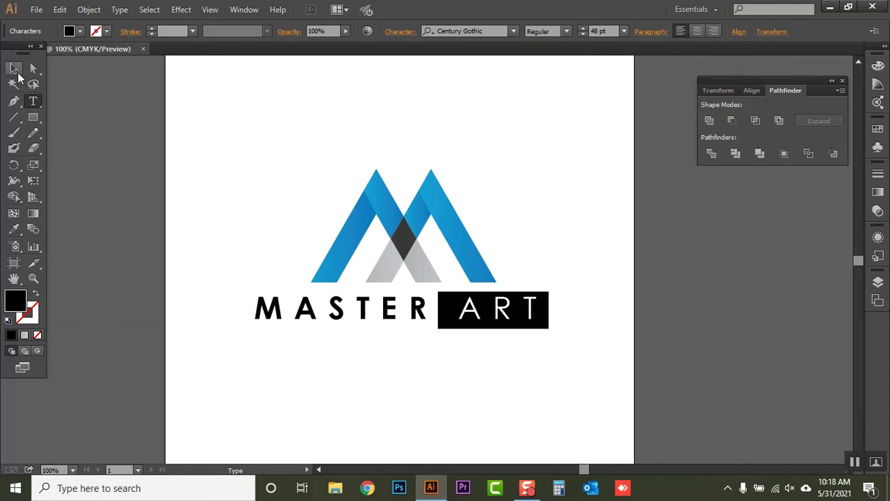
click(426, 381)
drag(418, 314, 428, 312)
click(459, 363)
double_click(493, 312)
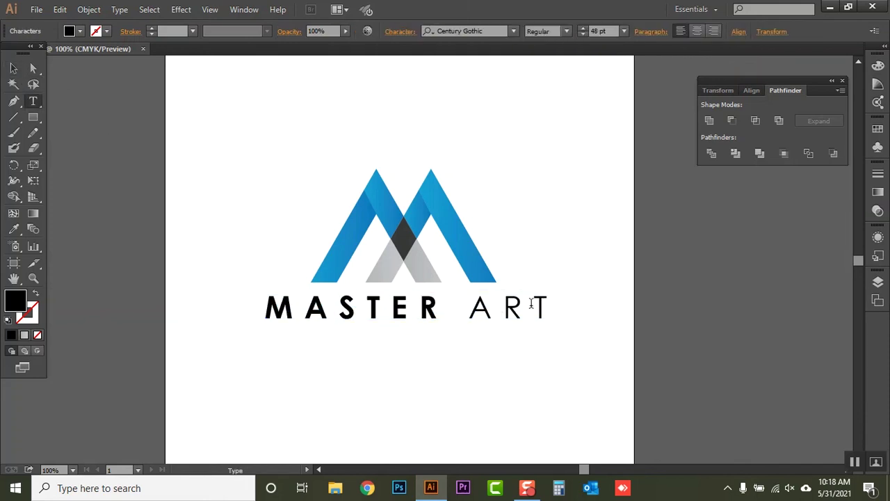
drag(573, 308, 224, 320)
click(410, 32)
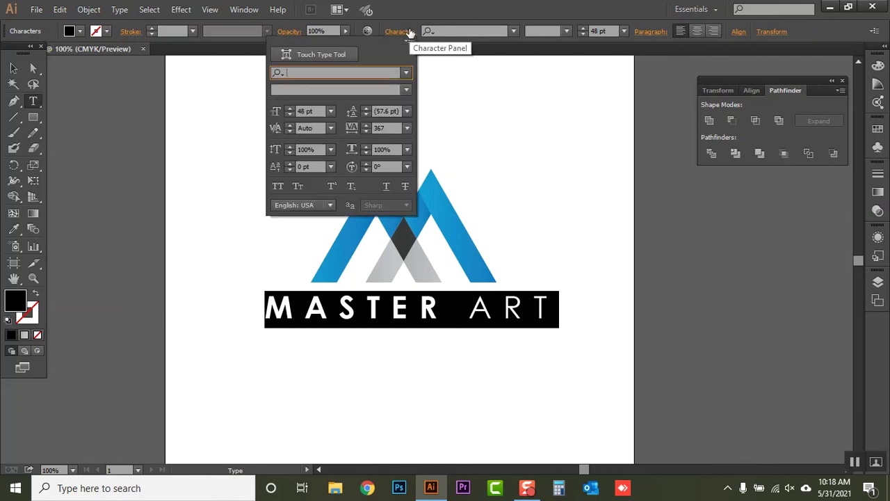
click(376, 128)
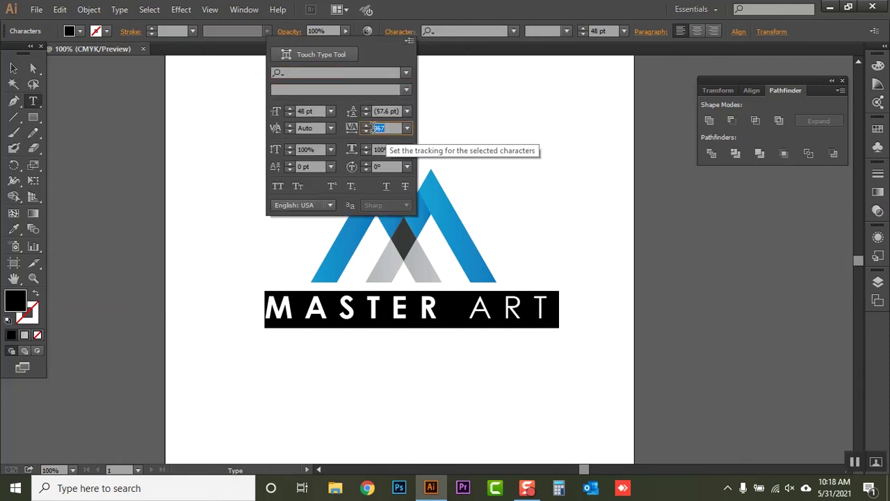
text(0)
key(Return)
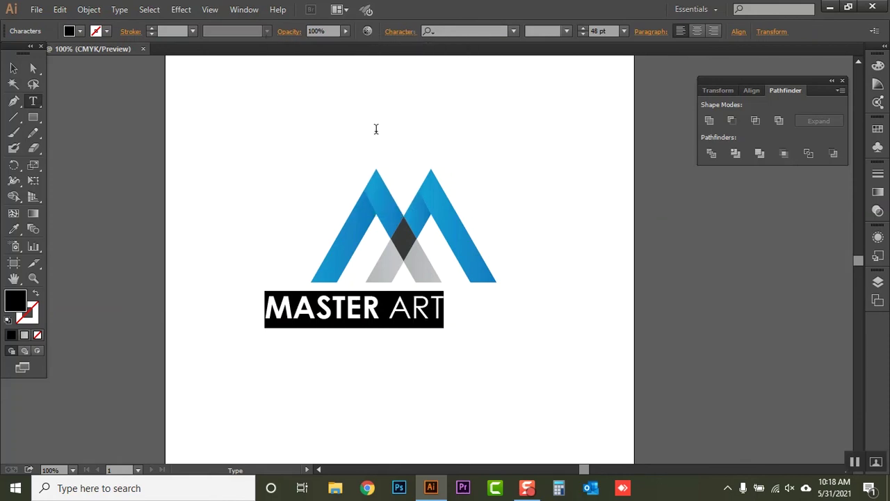
- Set MASTER ART to 60 pt, scale it up and centre it under the M
click(13, 68)
click(171, 223)
drag(351, 310, 402, 310)
click(623, 31)
click(641, 249)
click(570, 334)
drag(496, 318, 462, 323)
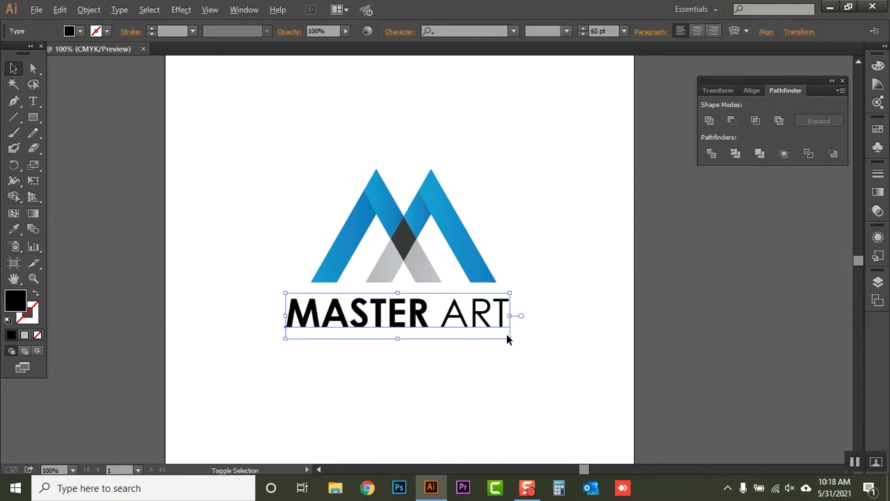
drag(512, 341, 524, 354)
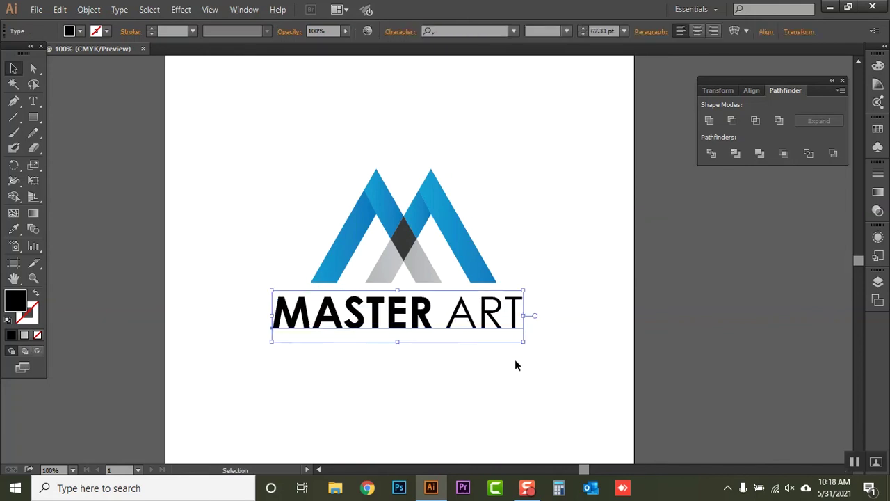
click(524, 357)
drag(486, 321, 494, 320)
click(498, 354)
- Recolour MASTER ART with the logo's dark grey using the Eyedropper
click(390, 310)
double_click(9, 307)
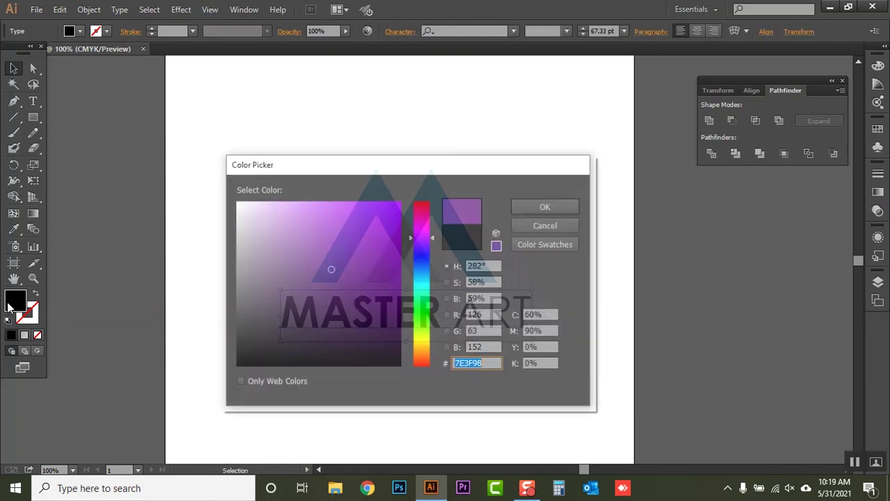
click(548, 225)
click(14, 228)
click(405, 234)
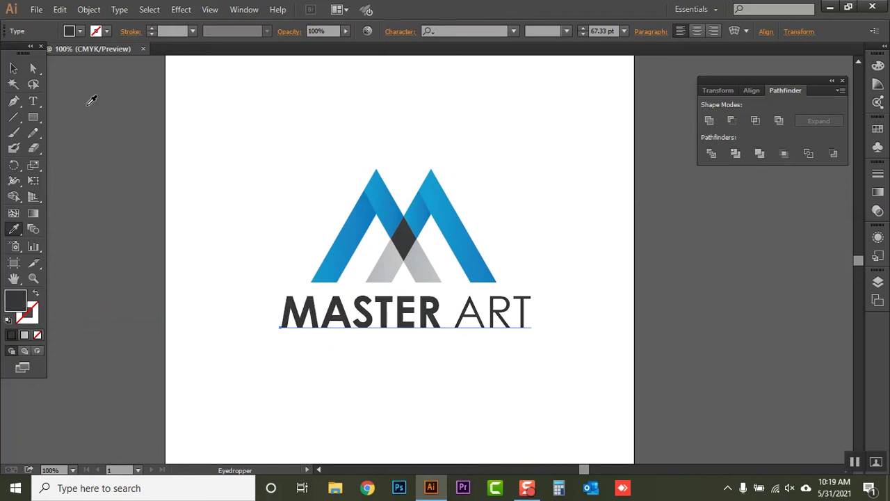
click(13, 68)
click(164, 292)
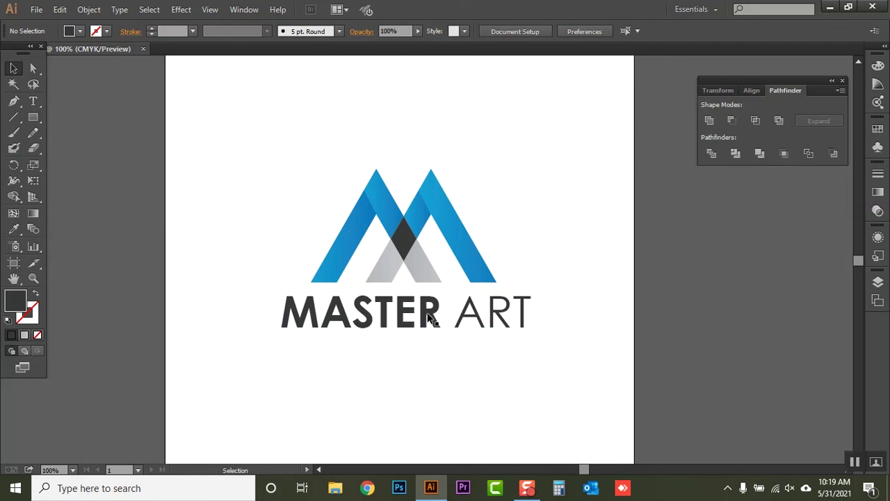
- Type INTERIOR below MASTER ART and scale it down to a smaller size
click(33, 101)
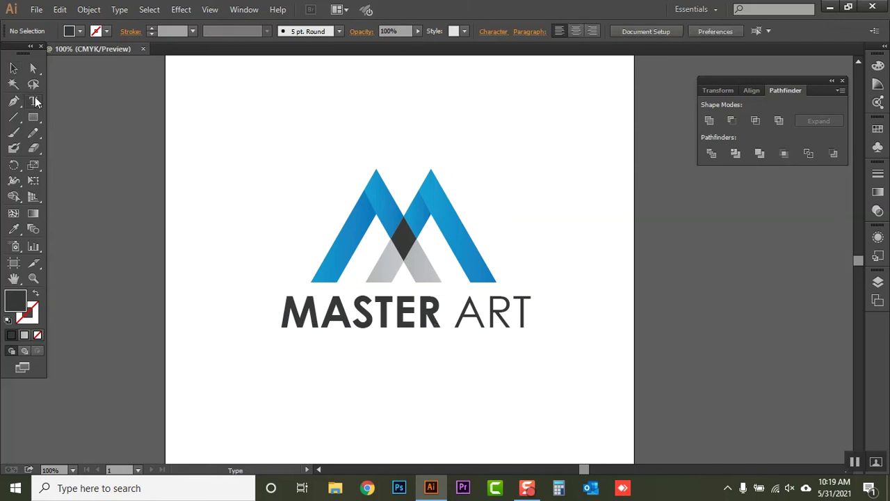
click(323, 392)
text(IN)
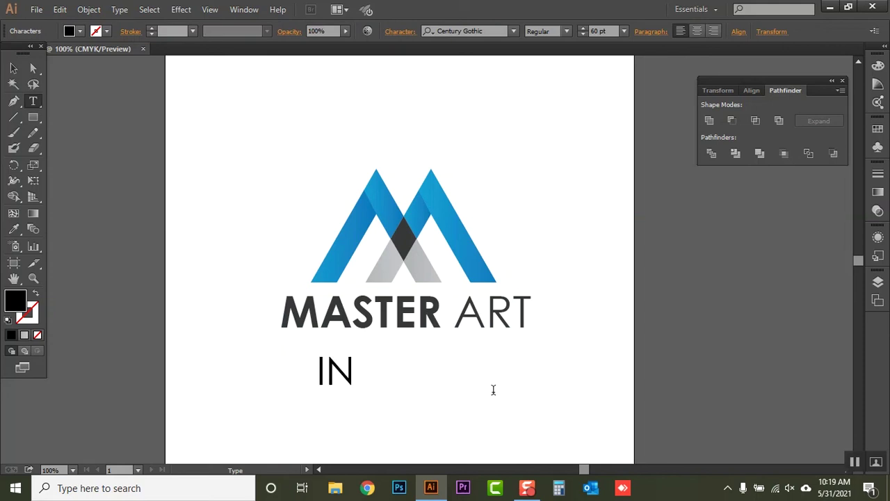
text(TERIOR)
click(13, 68)
click(370, 411)
click(411, 383)
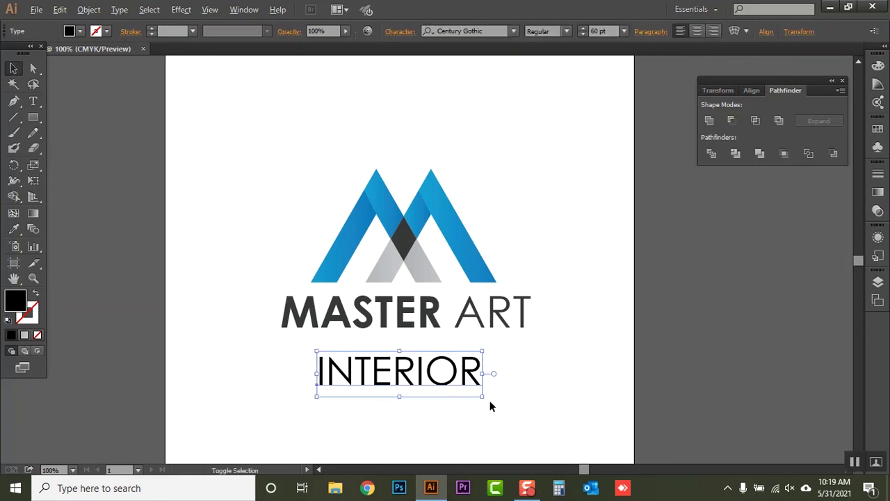
drag(485, 397, 435, 357)
click(434, 387)
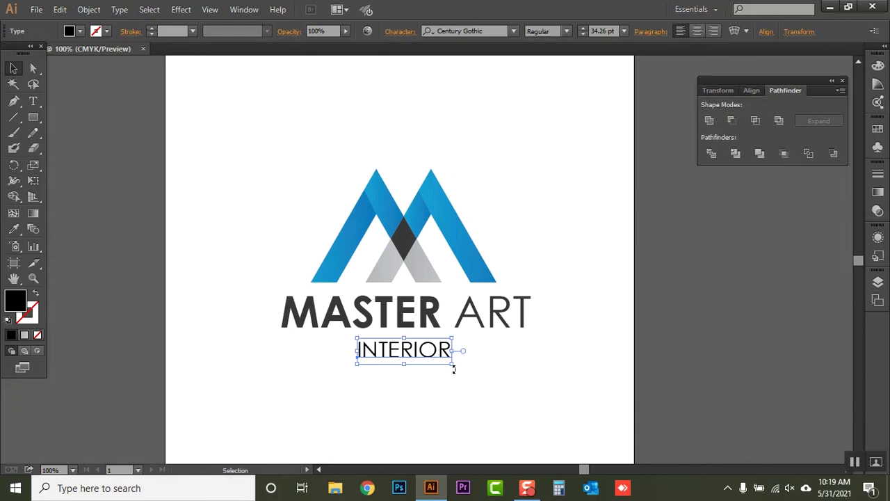
- Set INTERIOR's tracking to 300 and move it left under MASTER ART
click(396, 32)
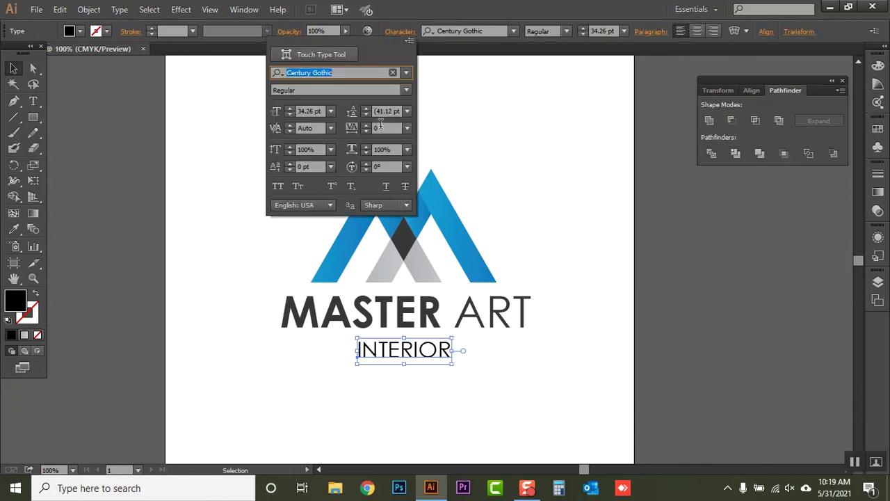
click(377, 127)
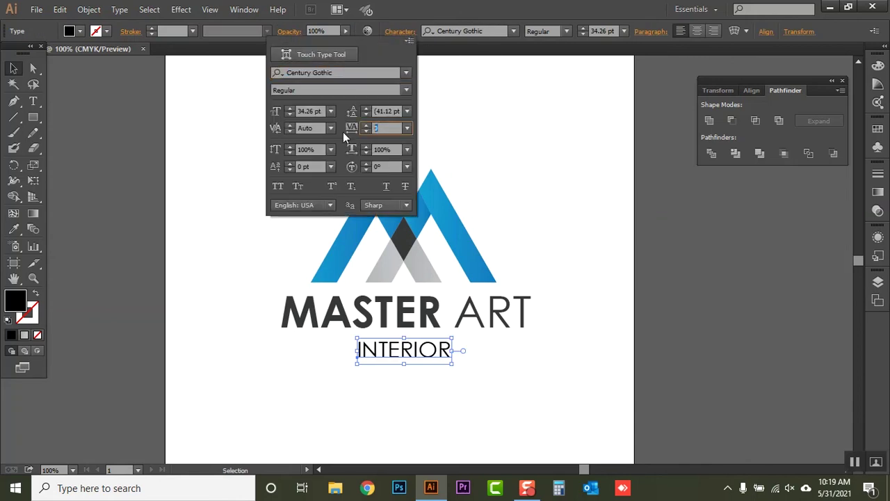
text(300)
key(Return)
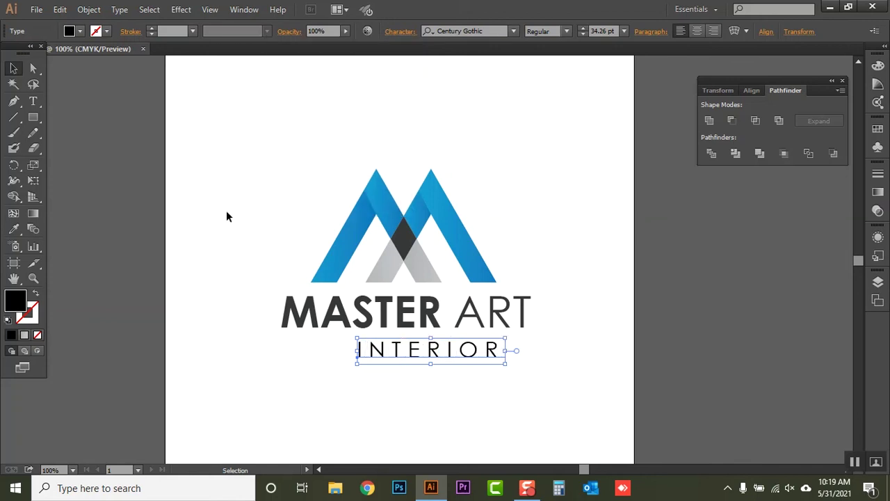
click(226, 212)
drag(448, 356, 420, 356)
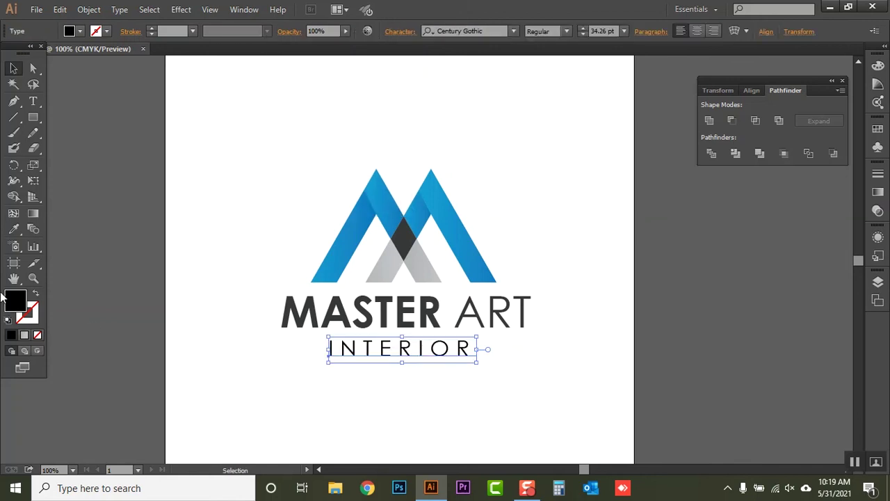
- Give INTERIOR the logo's dark grey and centre it under MASTER ART
click(13, 229)
click(407, 234)
click(13, 68)
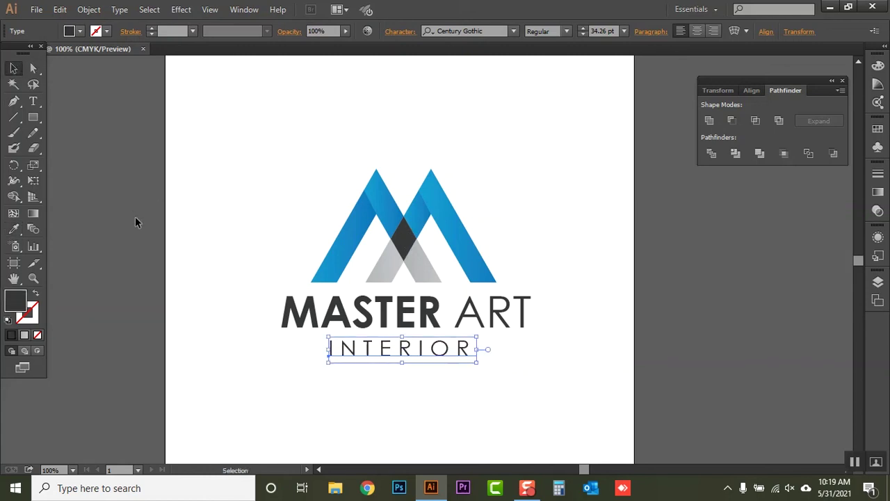
click(495, 403)
drag(437, 362, 444, 361)
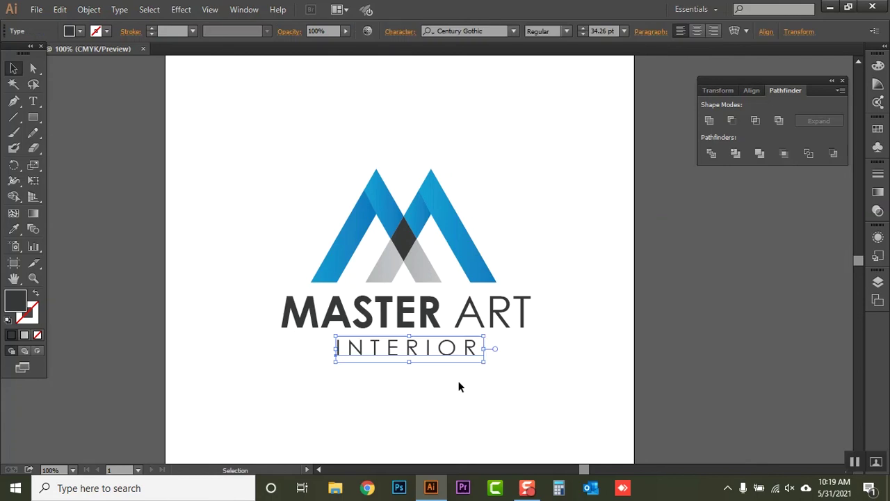
drag(529, 423, 354, 220)
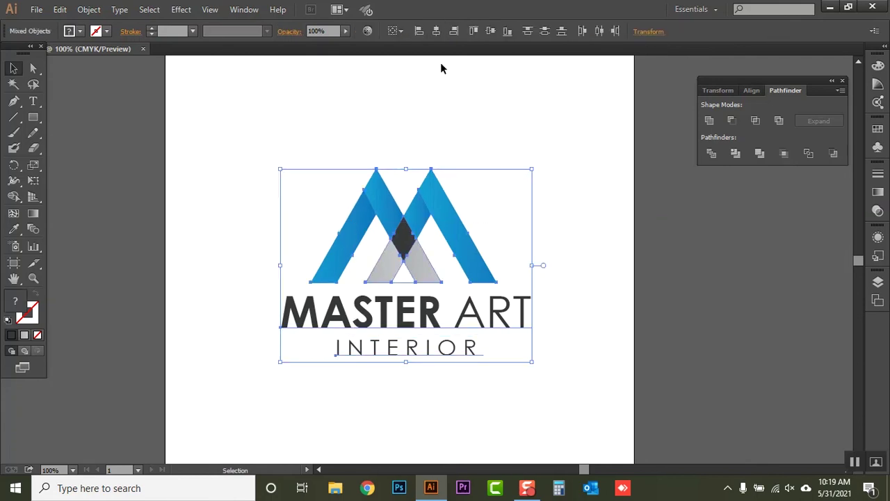
- Horizontally centre the M, MASTER ART and INTERIOR, then move the whole logo up
click(436, 31)
click(439, 101)
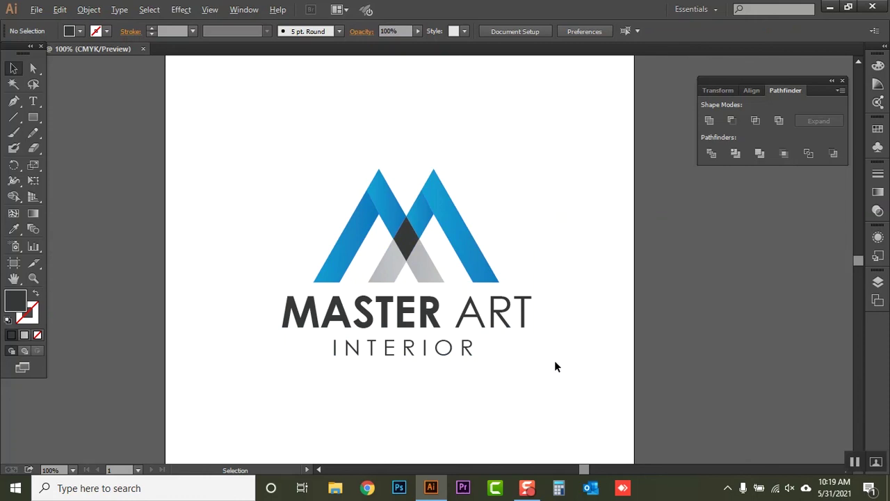
key(ctrl+minus)
drag(570, 376, 336, 223)
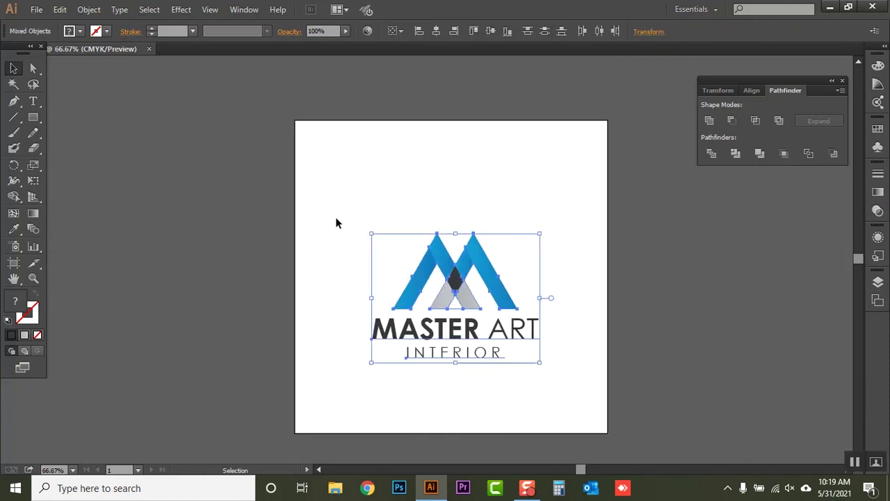
drag(487, 277, 485, 252)
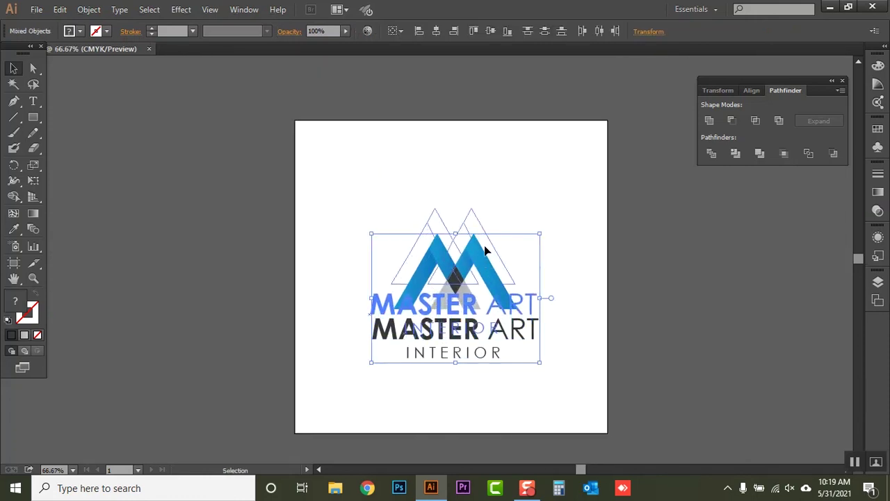
click(644, 247)
key(ctrl+plus)
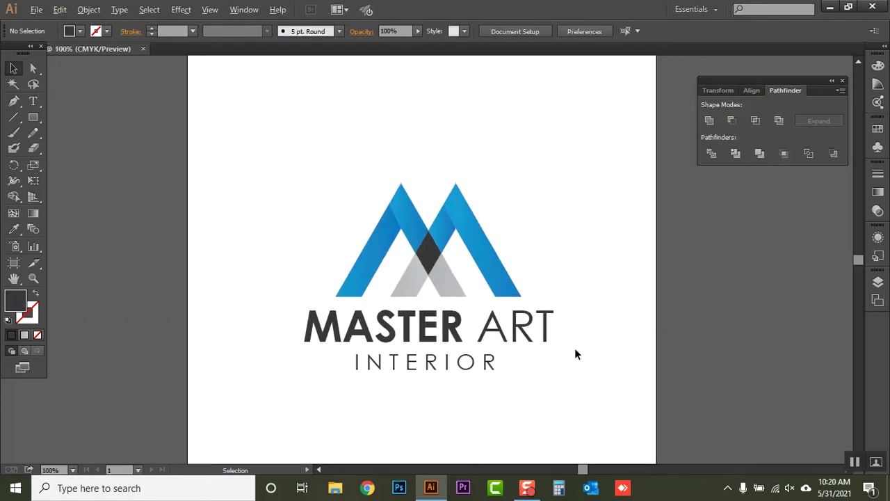
key(ctrl+minus)
drag(580, 383, 415, 338)
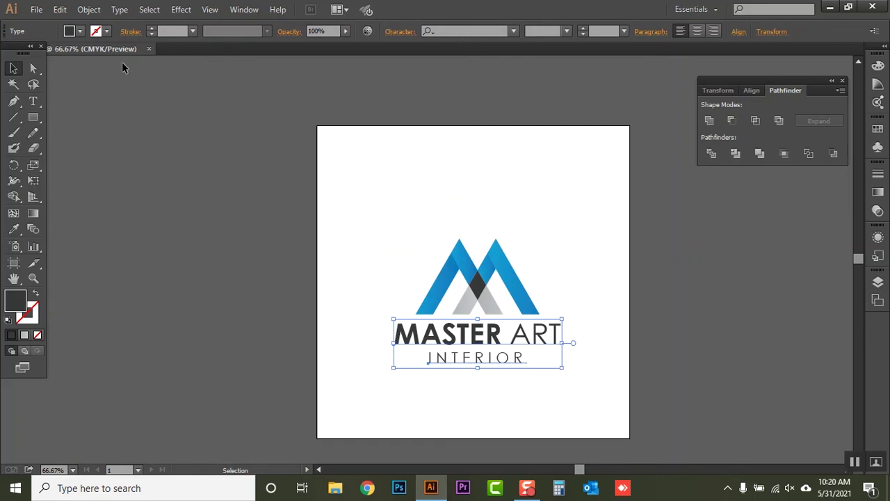
- Expand the whole logo and its text into shapes with Object and Fill
click(90, 9)
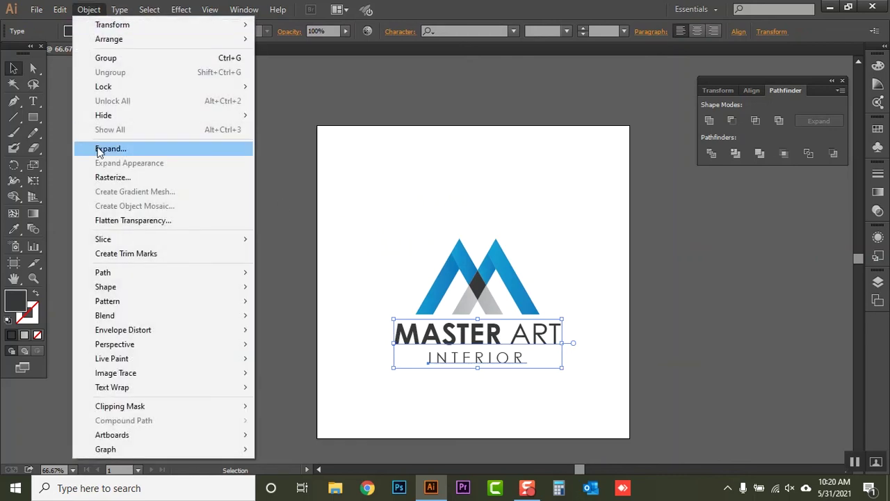
click(97, 148)
click(415, 316)
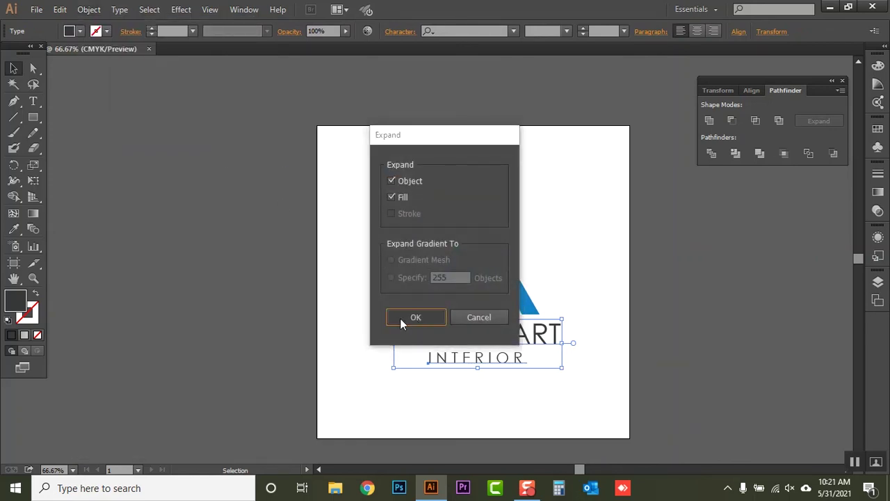
click(316, 300)
click(503, 274)
drag(581, 351, 377, 235)
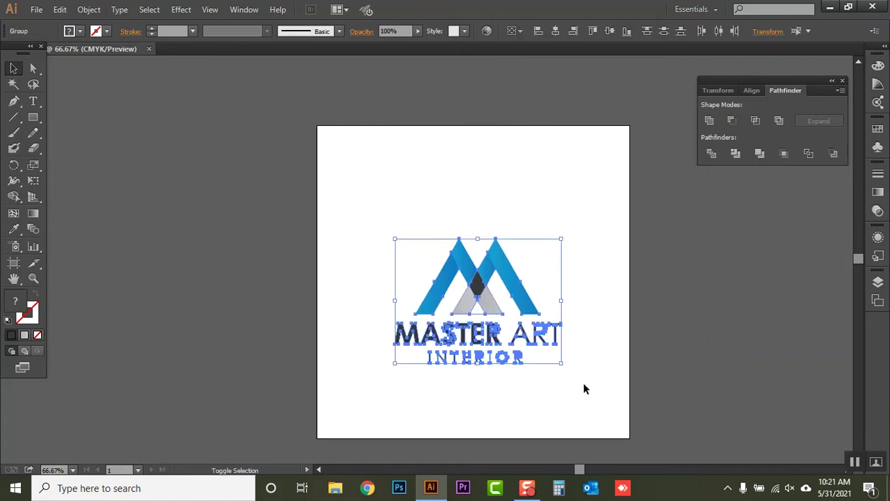
- Enlarge the expanded logo to fill the artboard, nudge it left and up, and close Pathfinder
drag(561, 362, 617, 425)
key(Left)
key(Left)
key(Left)
key(Left)
key(Left)
key(Left)
key(Up)
key(Up)
key(Up)
key(Up)
key(Up)
key(Up)
key(Up)
key(Up)
key(Up)
key(Up)
key(Up)
click(757, 318)
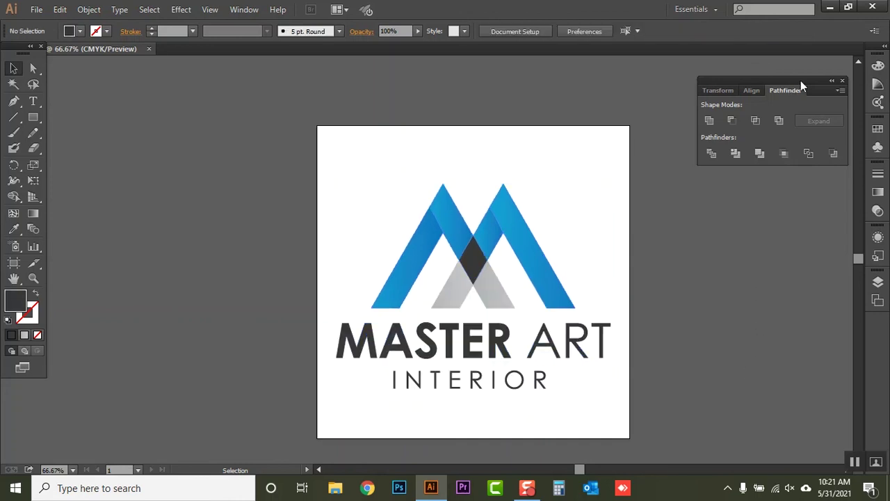
click(843, 81)
drag(721, 195, 655, 172)
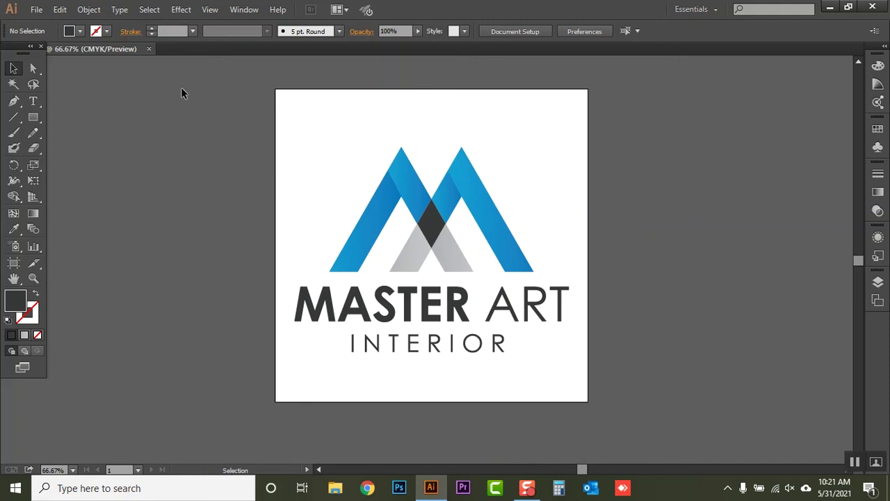
click(35, 118)
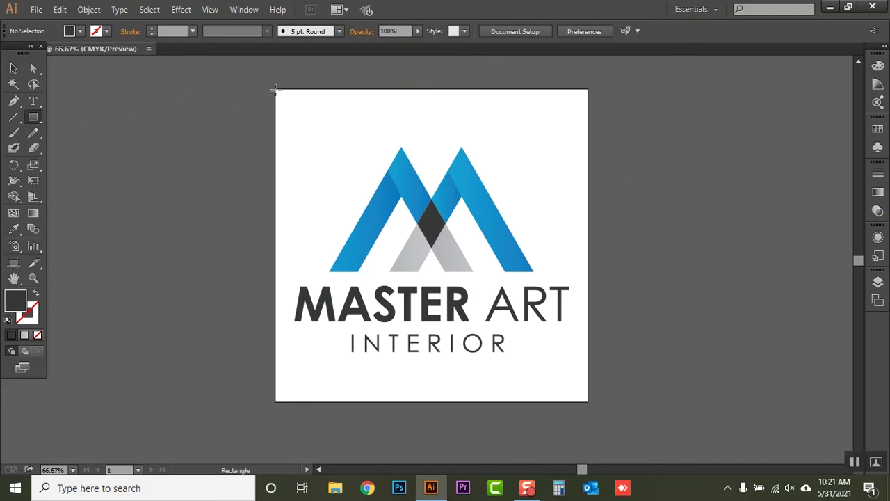
- Draw a dark 10 × 10 in square over the artboard and send it behind the M logo
drag(275, 88, 588, 402)
click(13, 68)
right_click(379, 169)
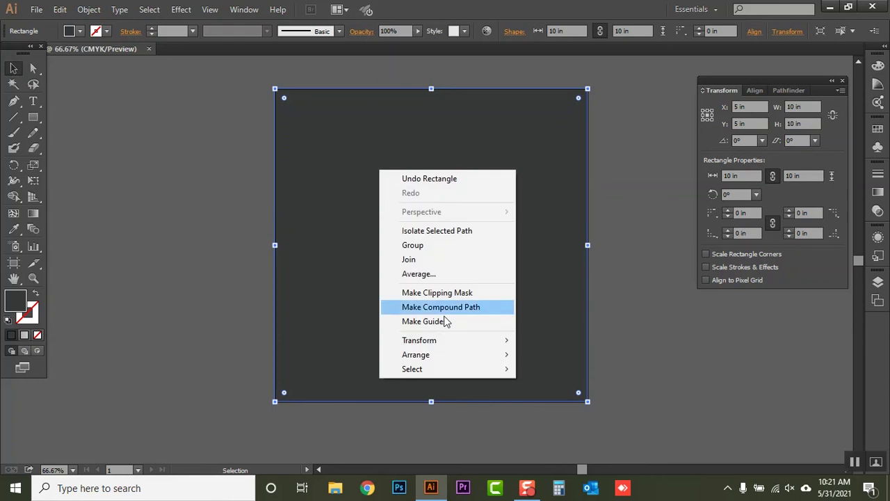
click(601, 399)
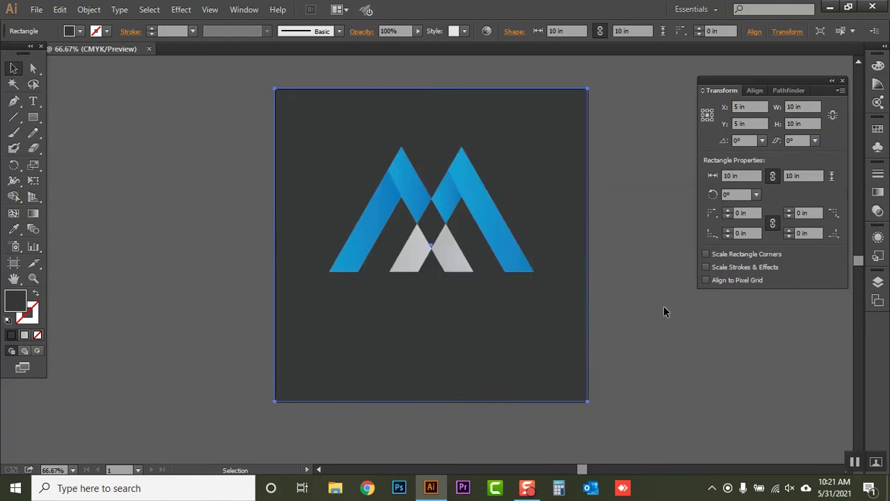
click(664, 307)
click(560, 148)
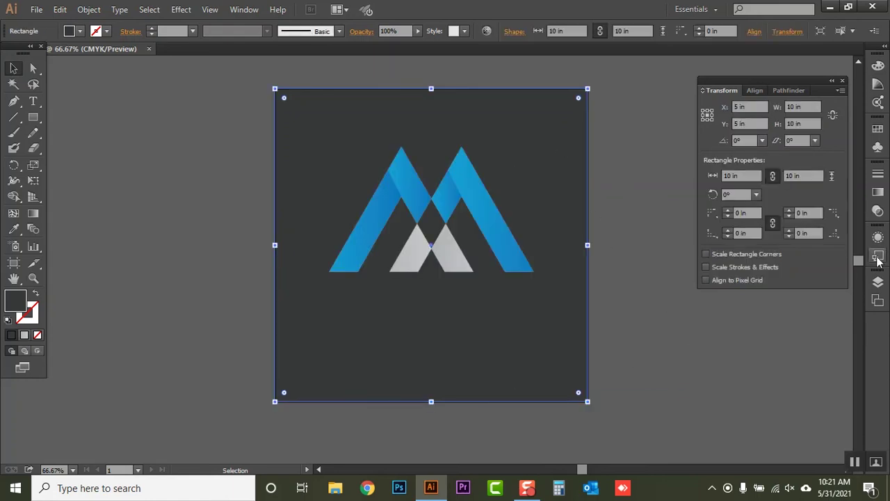
- Apply a gradient fill to the background square, try Radial, and make the right stop white
click(877, 195)
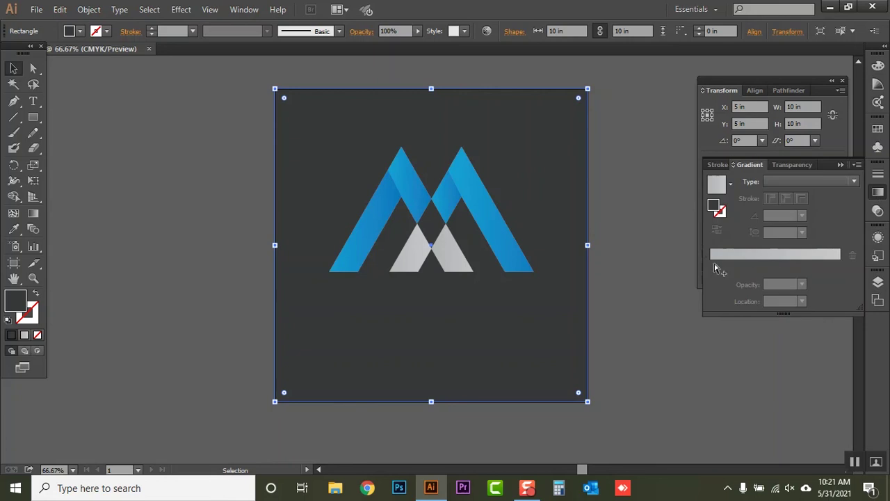
click(715, 264)
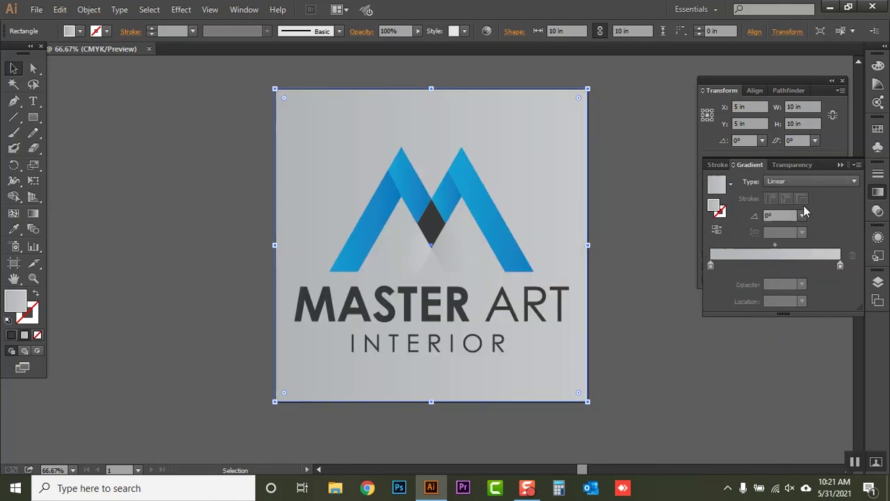
click(808, 182)
click(803, 207)
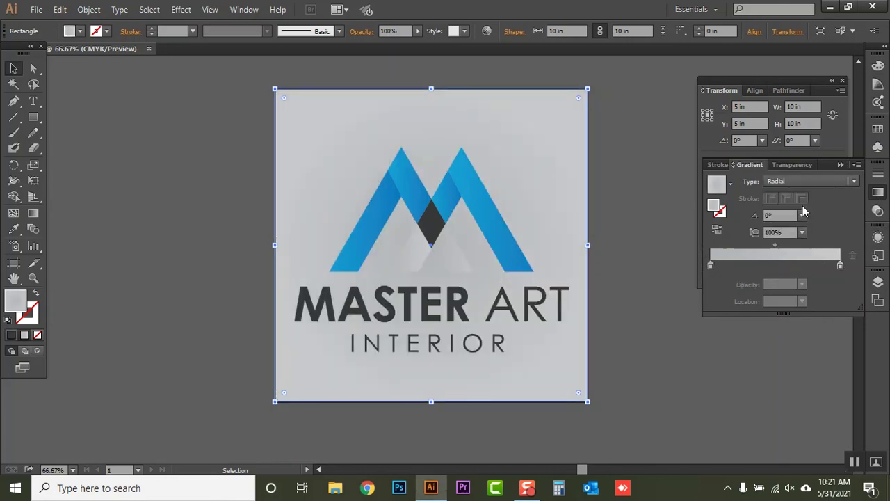
double_click(840, 265)
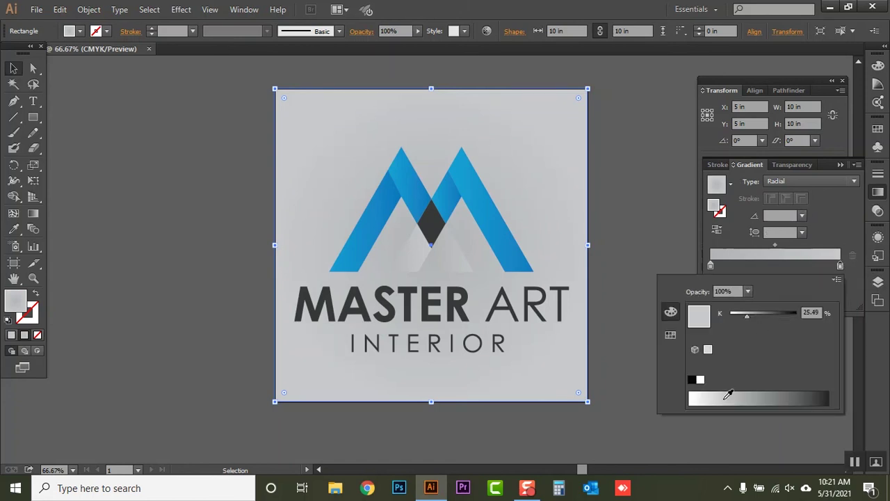
drag(759, 397, 693, 398)
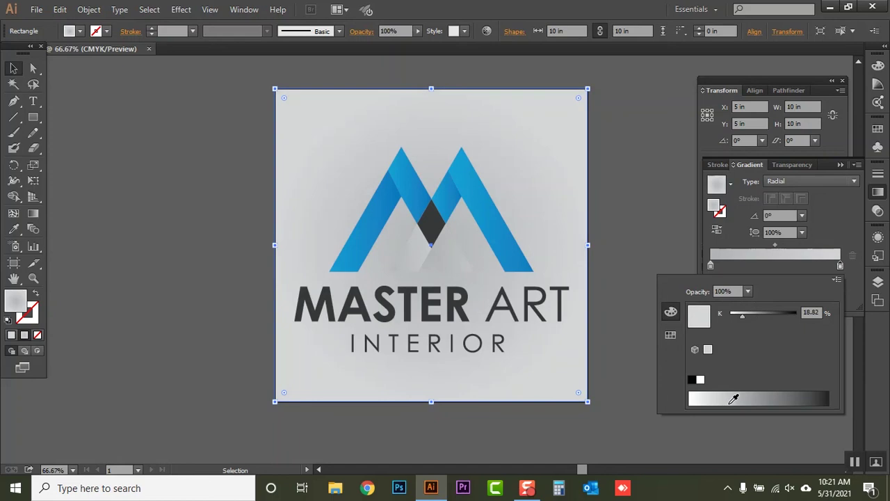
click(704, 401)
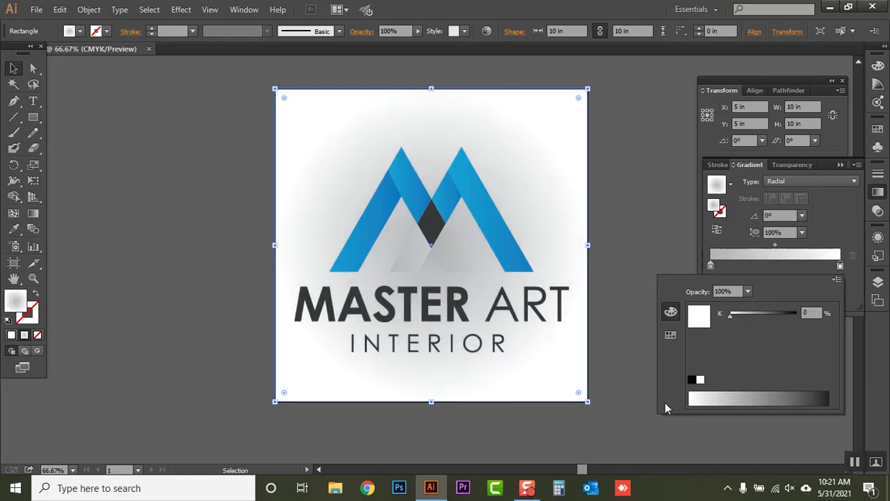
click(811, 178)
- Switch the background gradient back to Linear with a light grey left stop
click(810, 178)
click(806, 198)
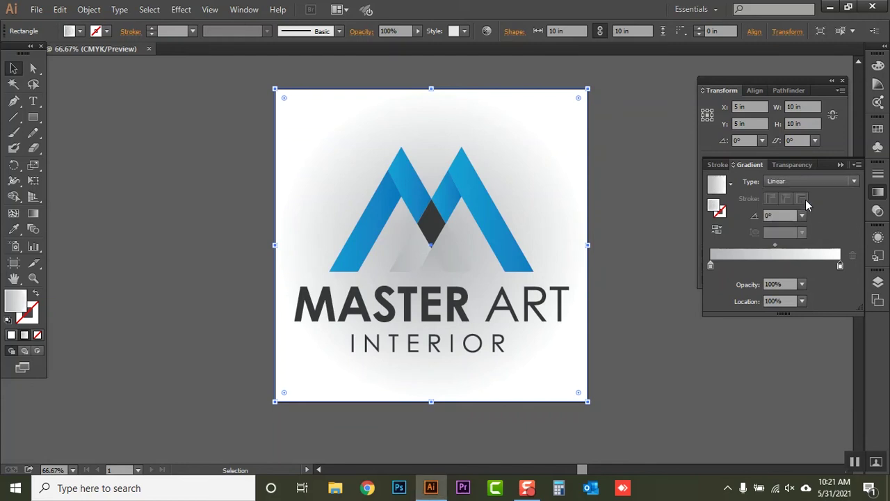
double_click(711, 267)
click(723, 395)
click(718, 393)
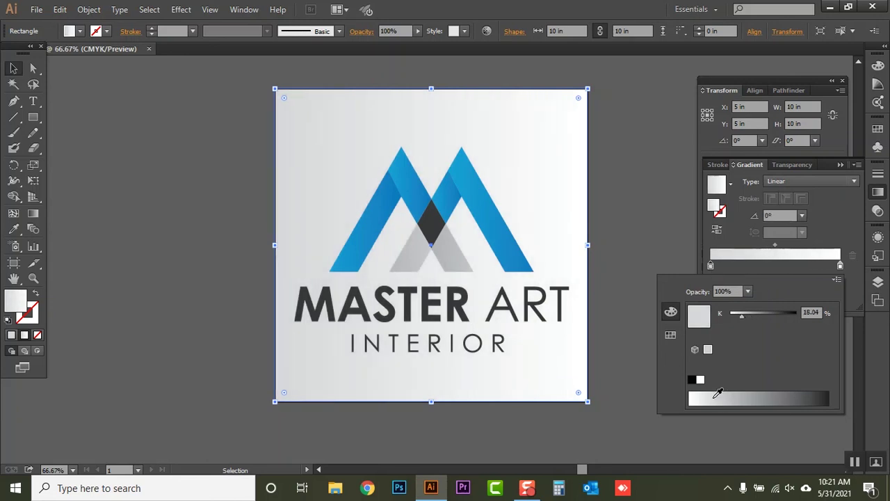
click(706, 394)
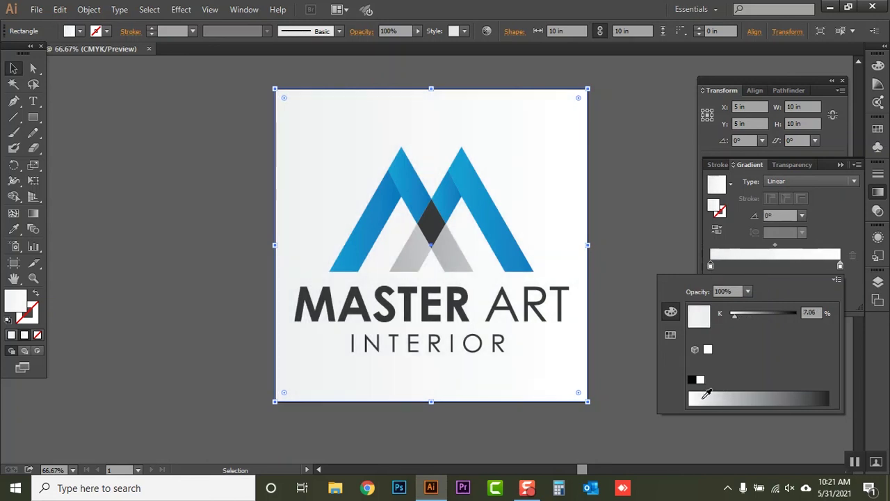
click(13, 67)
click(114, 130)
click(836, 166)
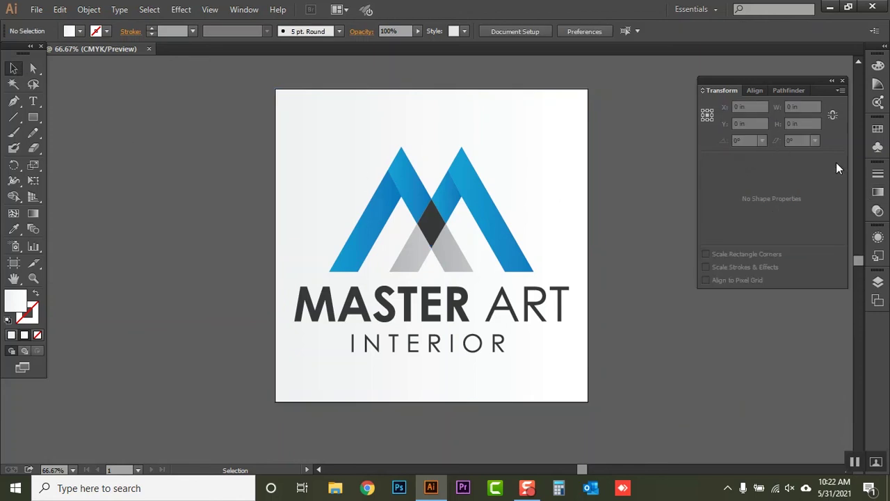
click(843, 80)
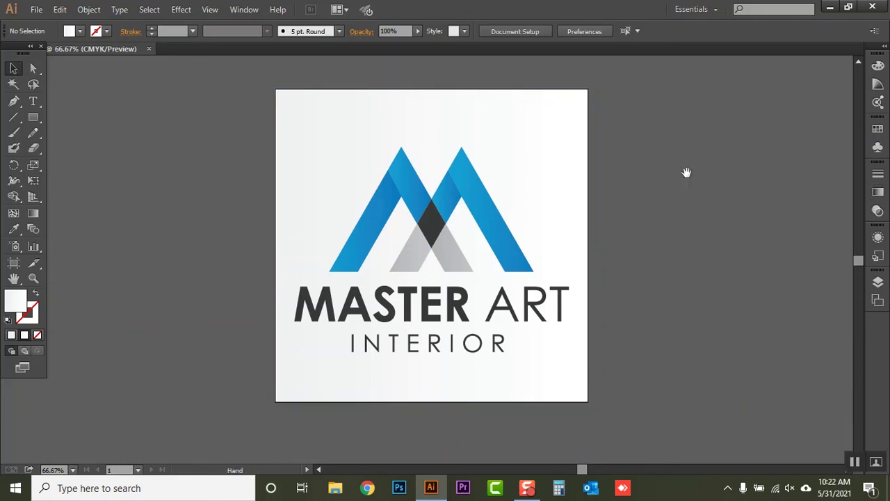
- Ungroup the M logo into separate shapes
drag(687, 172, 661, 173)
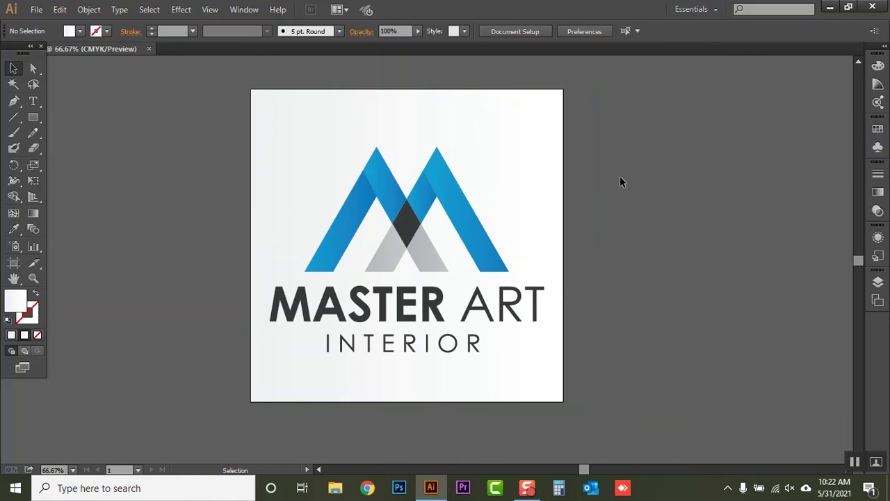
click(429, 253)
right_click(429, 252)
click(467, 325)
click(619, 263)
- Darken the right grey triangle's gradient stop to a mid grey
click(425, 256)
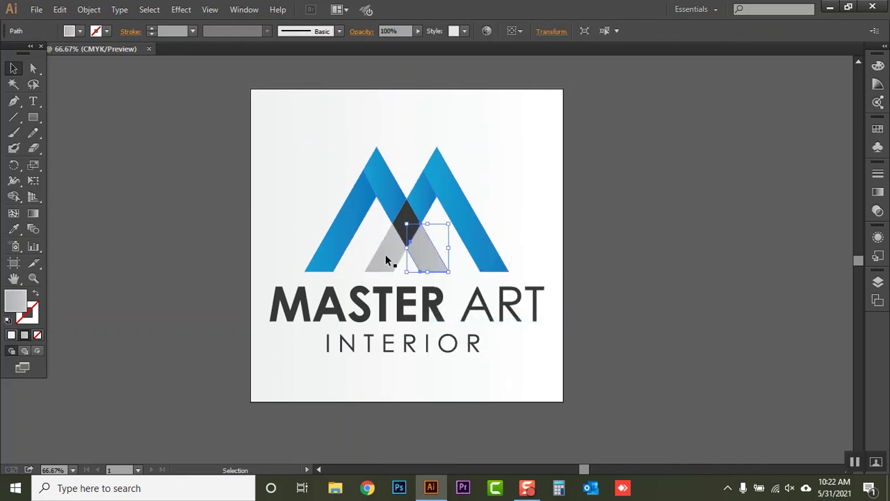
click(878, 192)
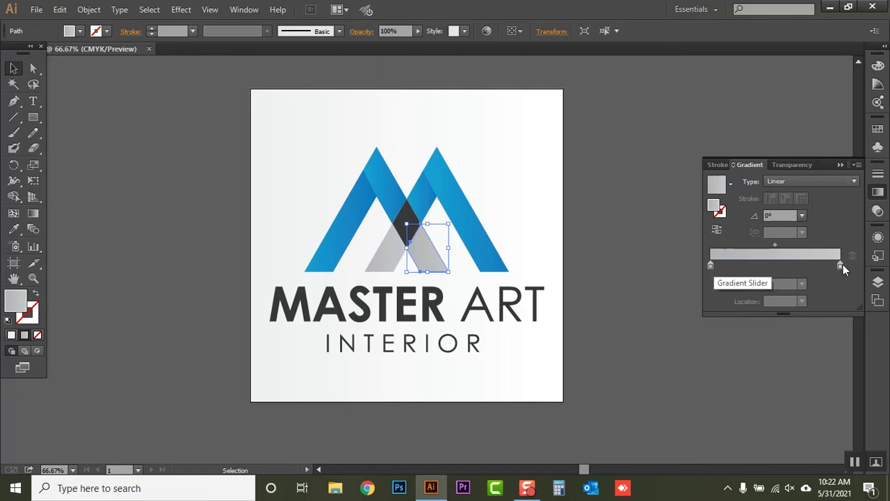
double_click(840, 266)
click(729, 395)
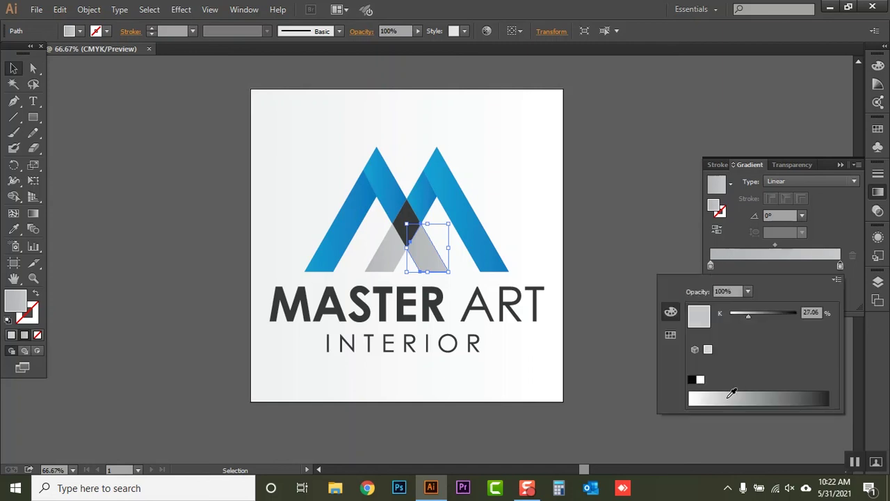
click(749, 397)
drag(750, 396, 757, 395)
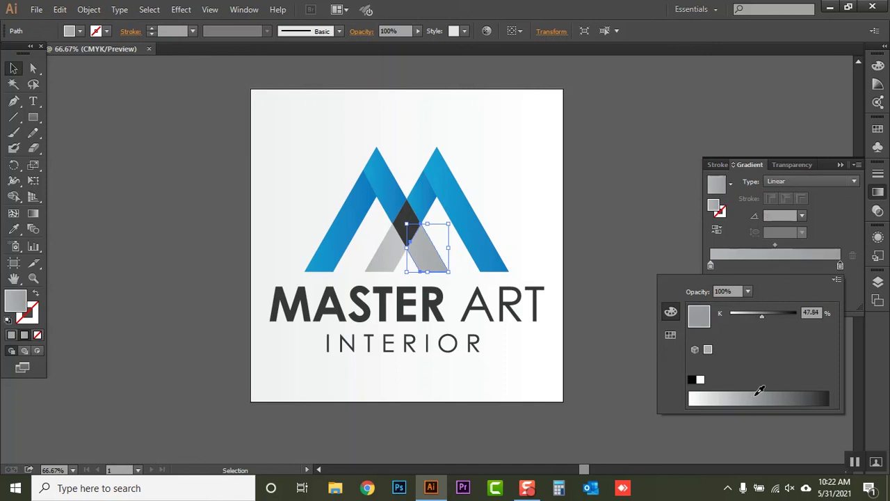
click(765, 399)
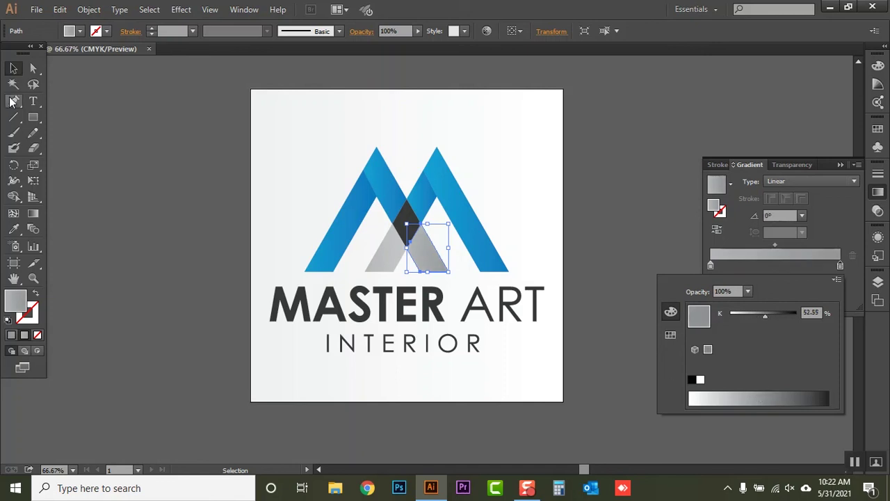
click(13, 67)
click(225, 167)
- Copy the right triangle's darker gradient onto the left grey triangle with the Eyedropper
click(391, 247)
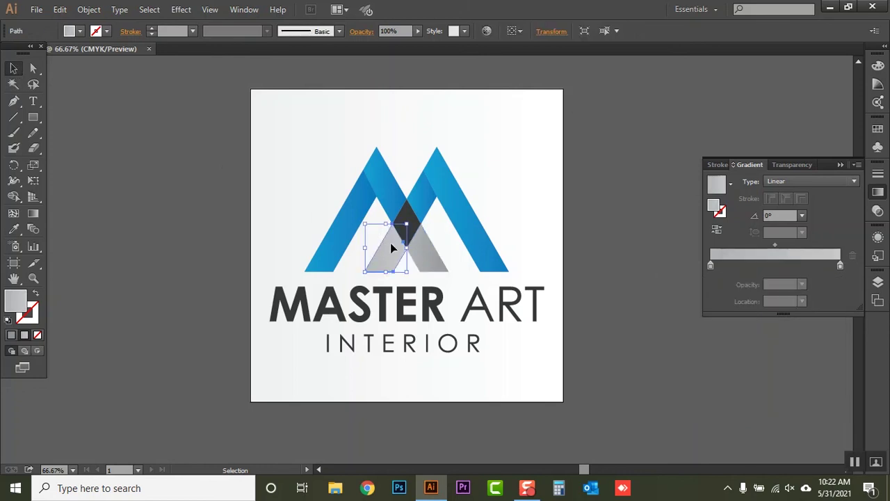
click(14, 229)
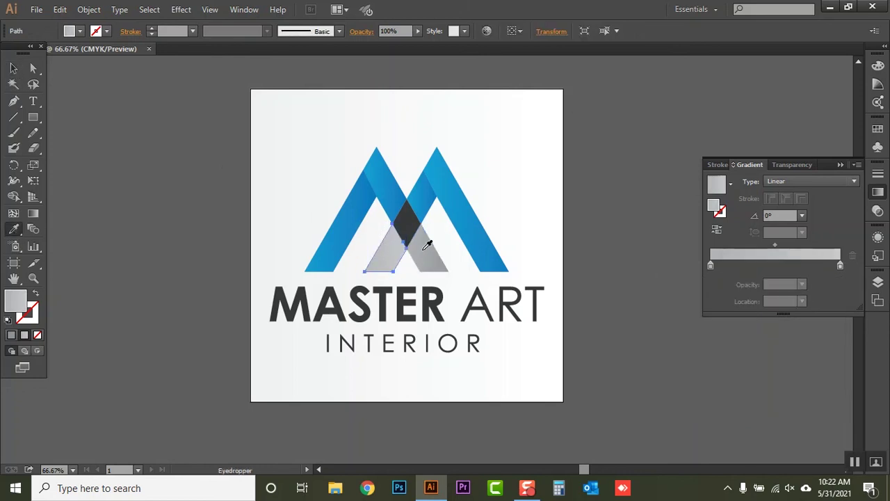
click(423, 248)
click(13, 67)
click(144, 133)
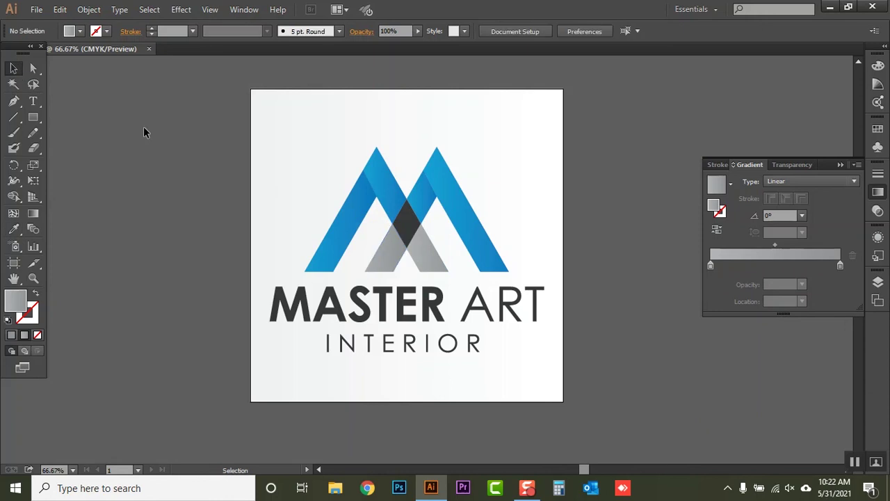
click(841, 164)
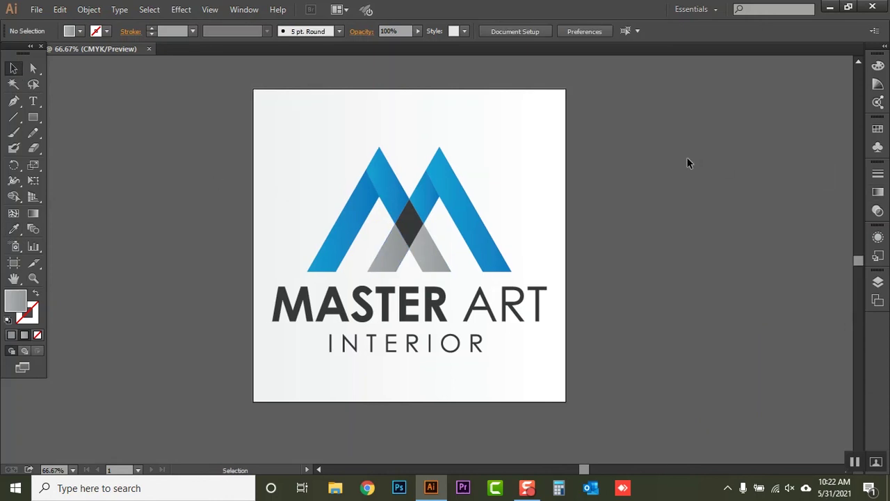
- Type the line 'Thanks for Watching' beside the artboard
scroll(637, 154, left, 2)
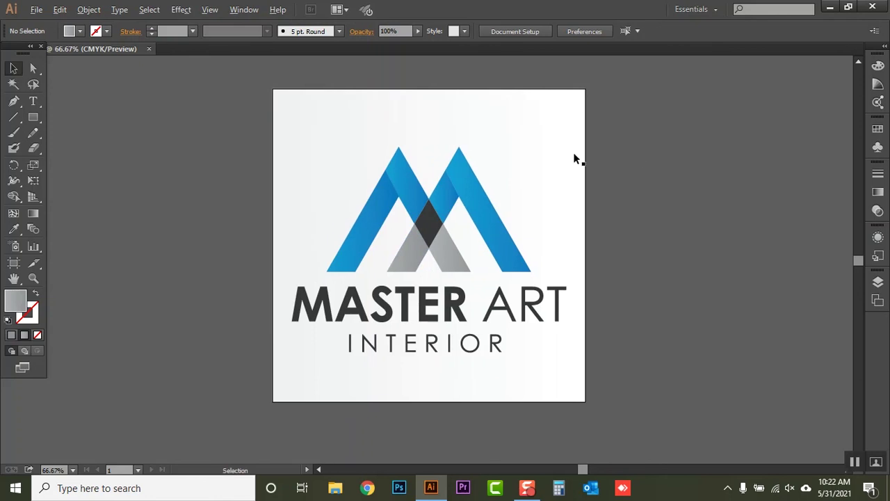
click(33, 101)
click(110, 252)
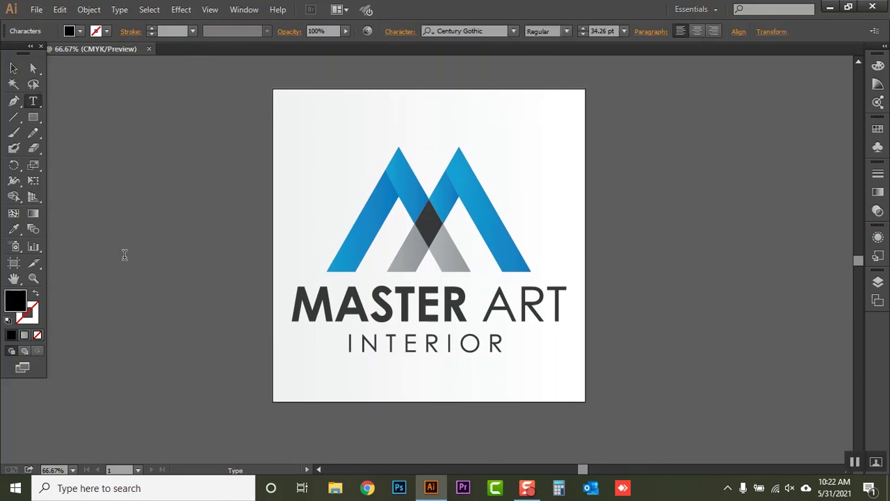
text(Tha)
key(BackSpace)
text(Watching)
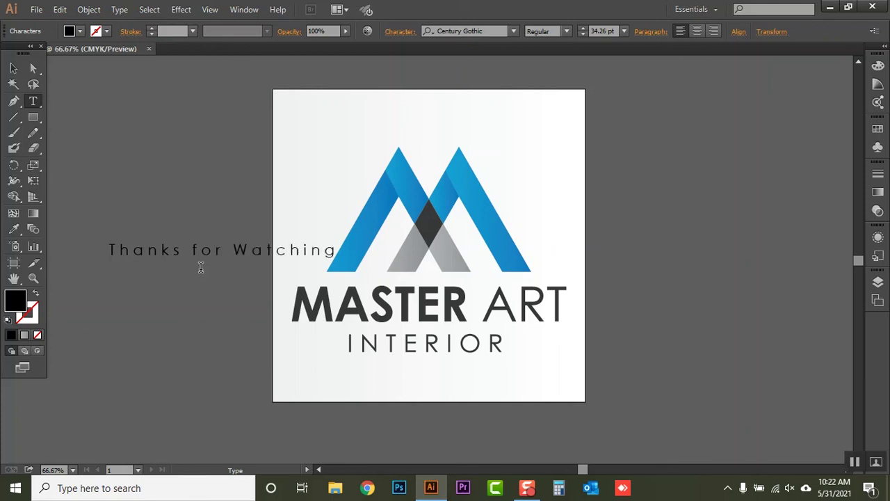
click(13, 69)
- Move 'Thanks for Watching' centred beneath INTERIOR near the artboard's bottom
drag(229, 255, 439, 383)
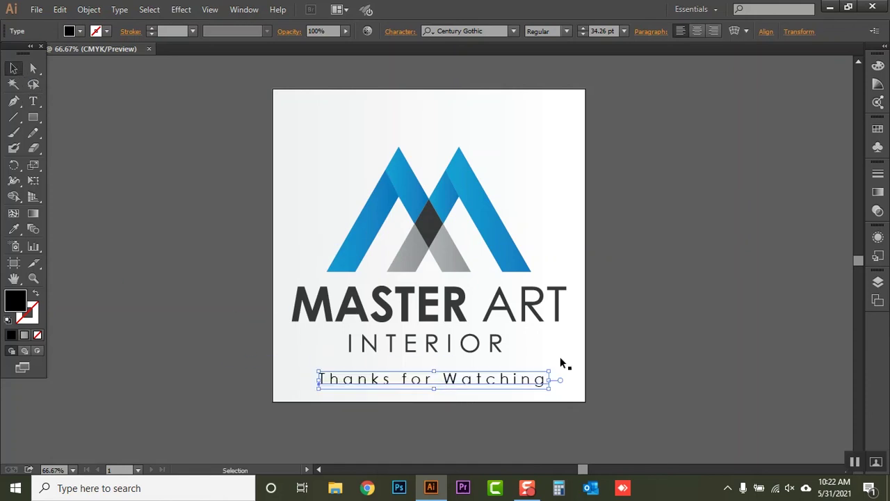
click(611, 365)
drag(256, 79, 598, 418)
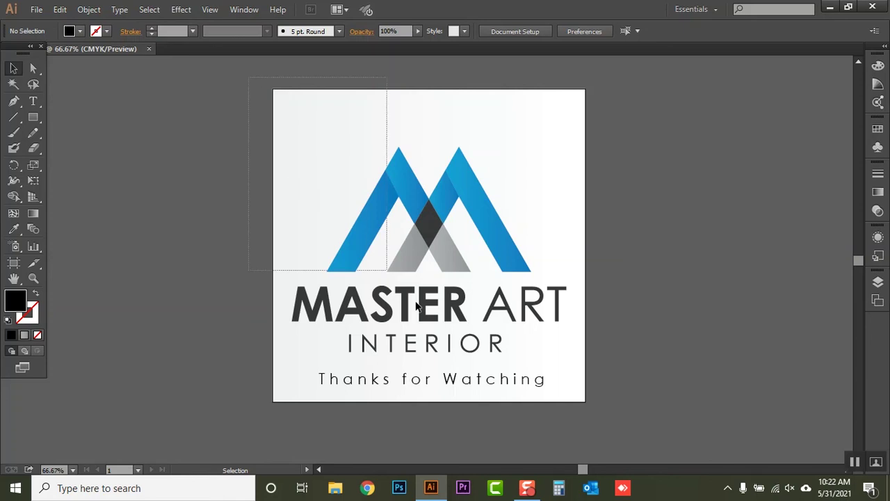
click(662, 364)
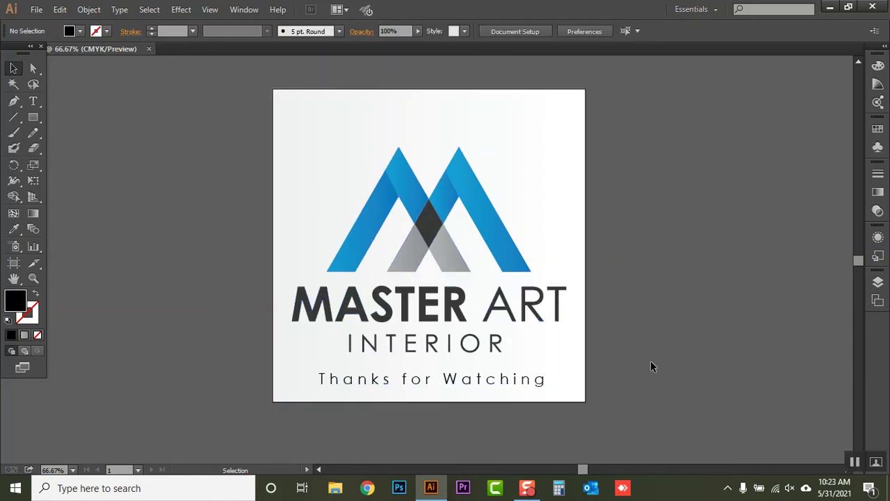